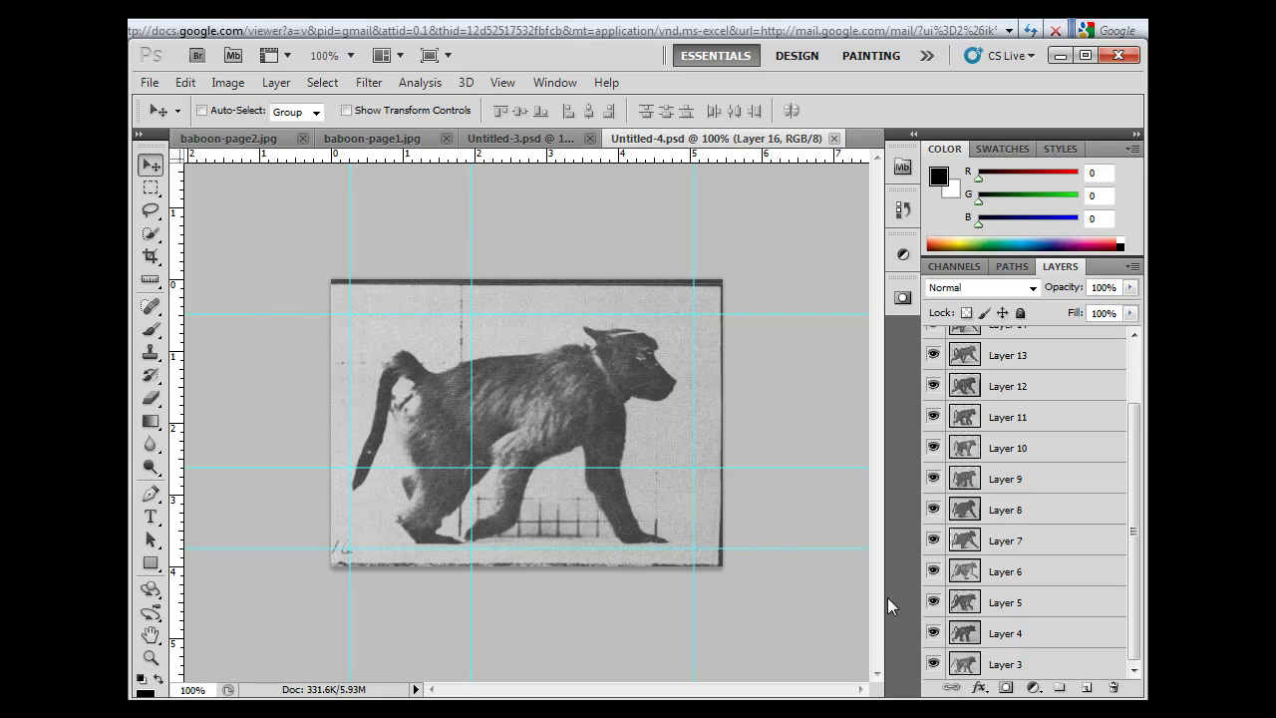
Hide Layers 4 through 16 and select Layer 3 so only its baboon frame shows.
{"action": "left_click", "coordinate": [933, 633]}
{"action": "left_click", "coordinate": [933, 602]}
{"action": "left_click_drag", "start_coordinate": [933, 576], "coordinate": [932, 327]}
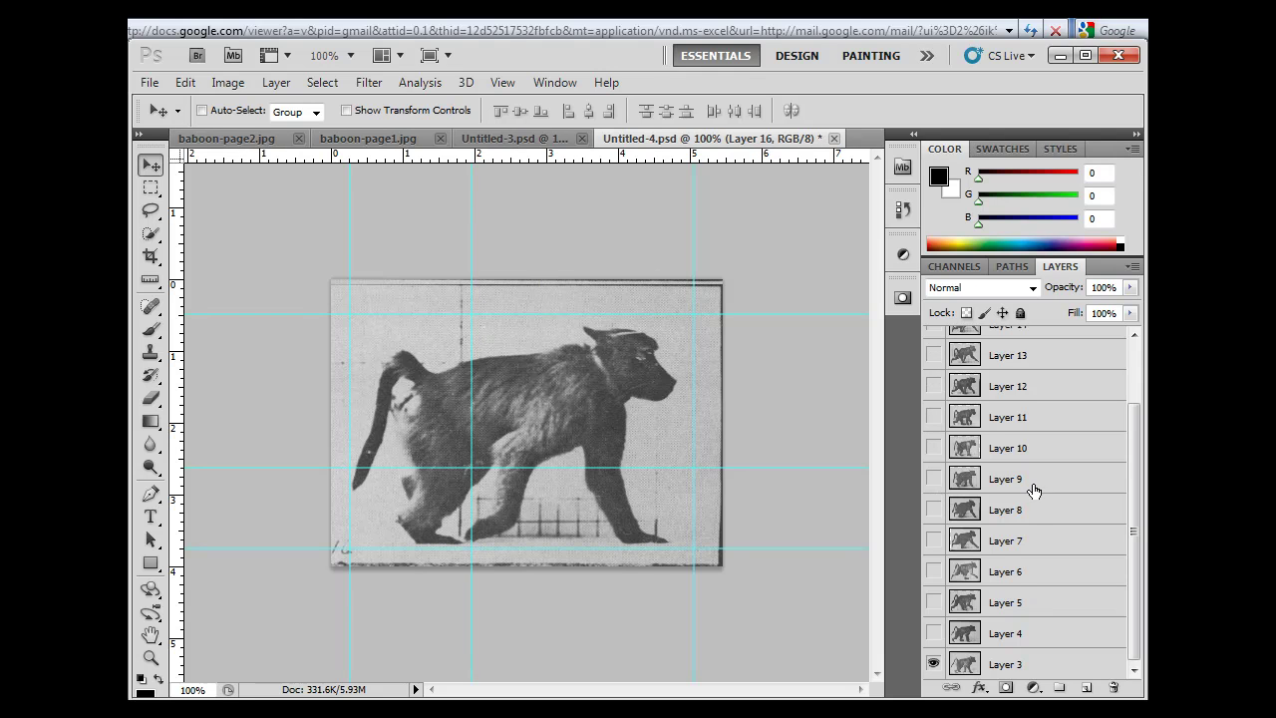
{"action": "left_click_drag", "start_coordinate": [1134, 555], "coordinate": [1112, 471]}
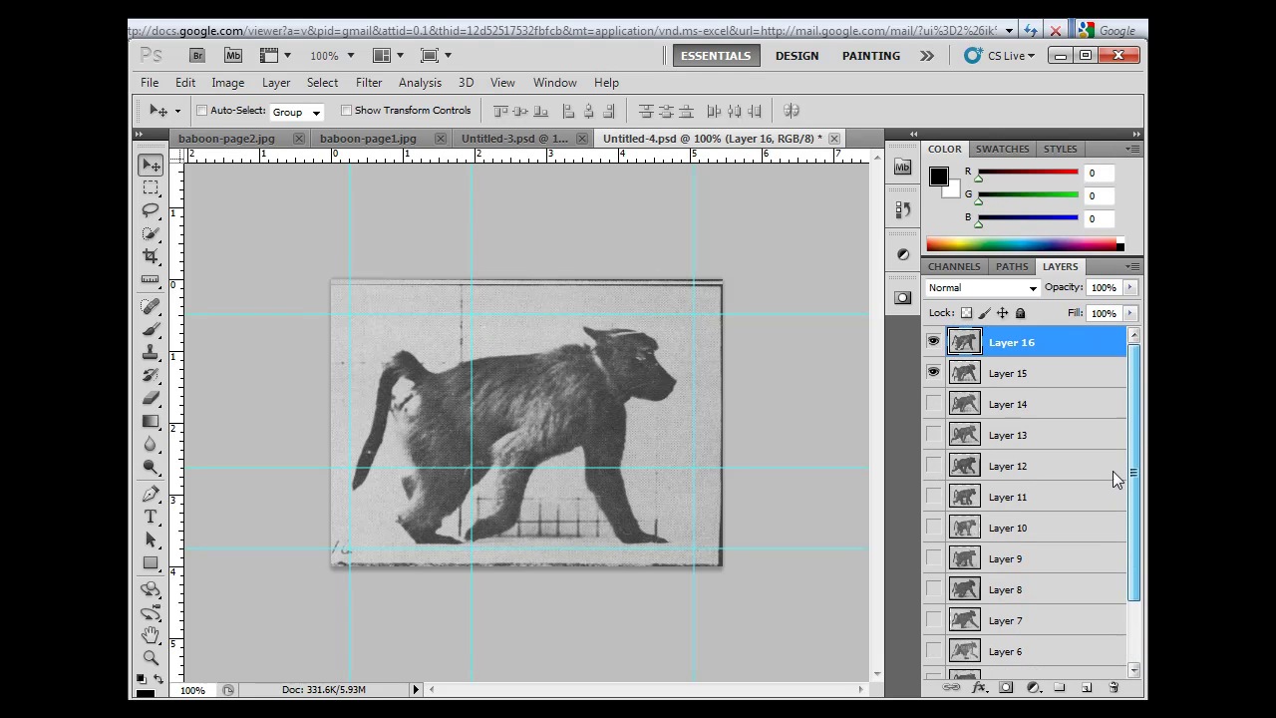
{"action": "left_click", "coordinate": [933, 373]}
{"action": "left_click", "coordinate": [934, 343]}
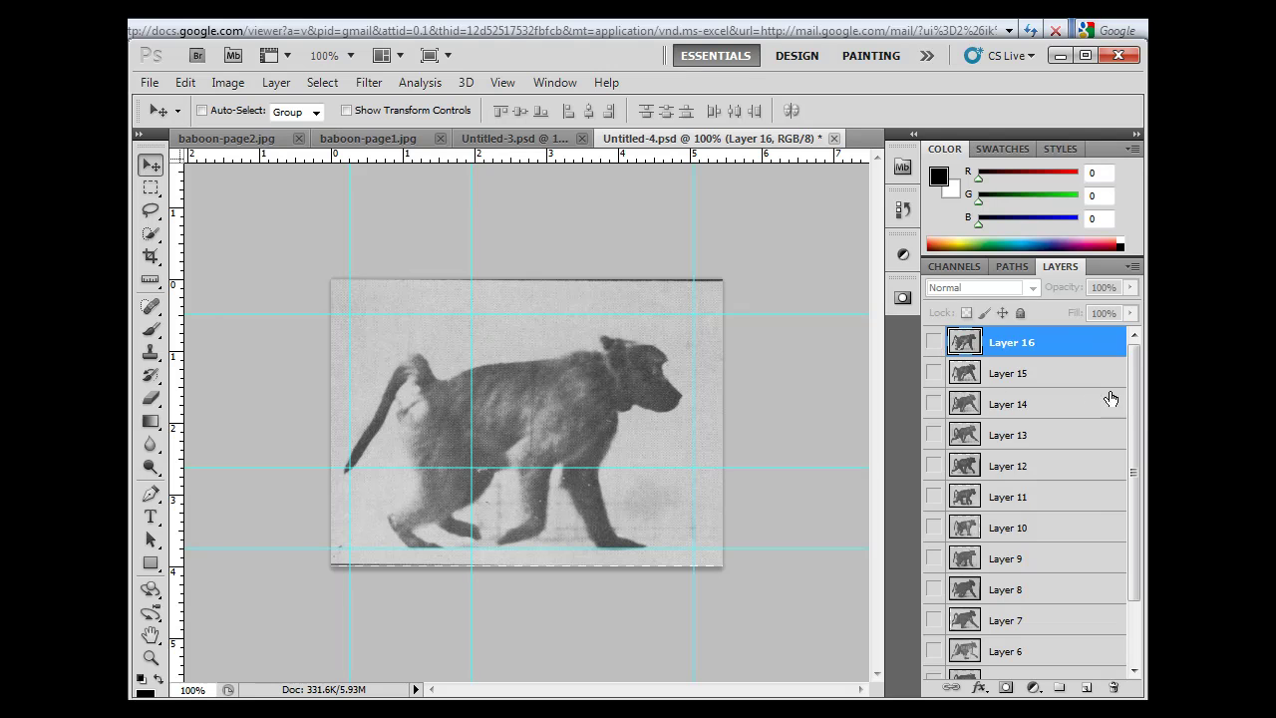
{"action": "left_click_drag", "start_coordinate": [1137, 404], "coordinate": [1105, 558]}
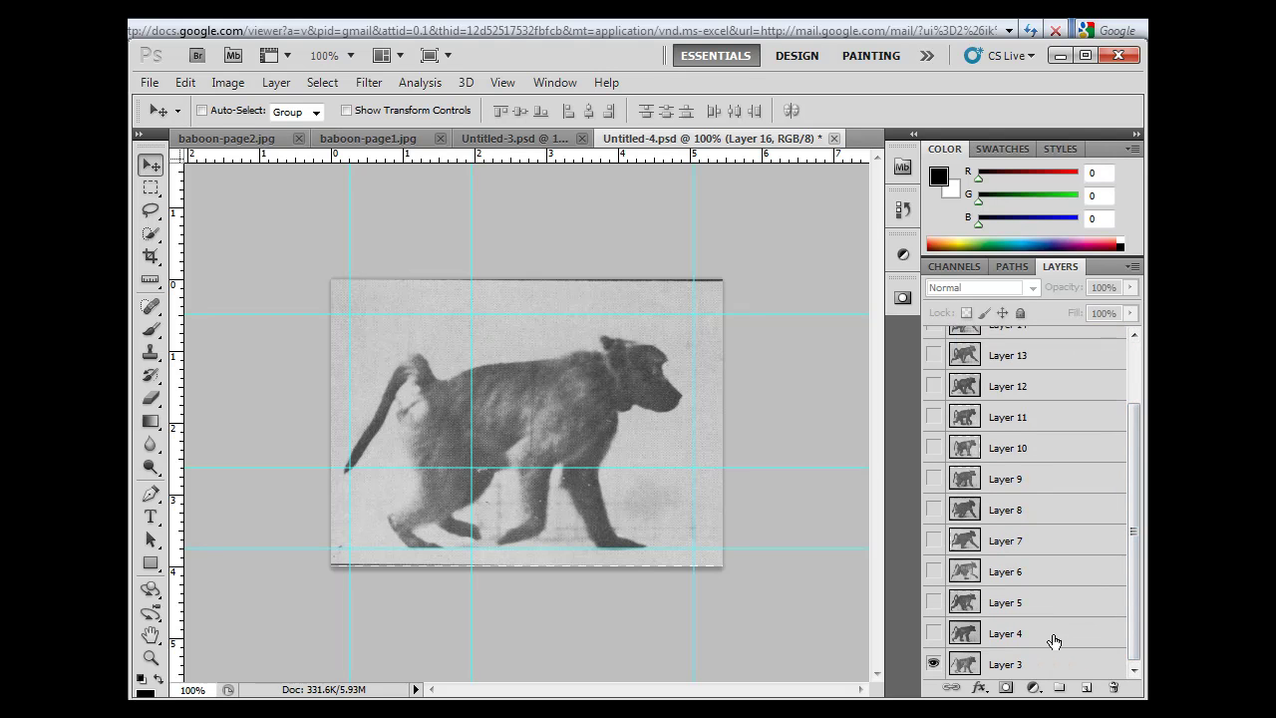
{"action": "left_click", "coordinate": [1046, 666]}
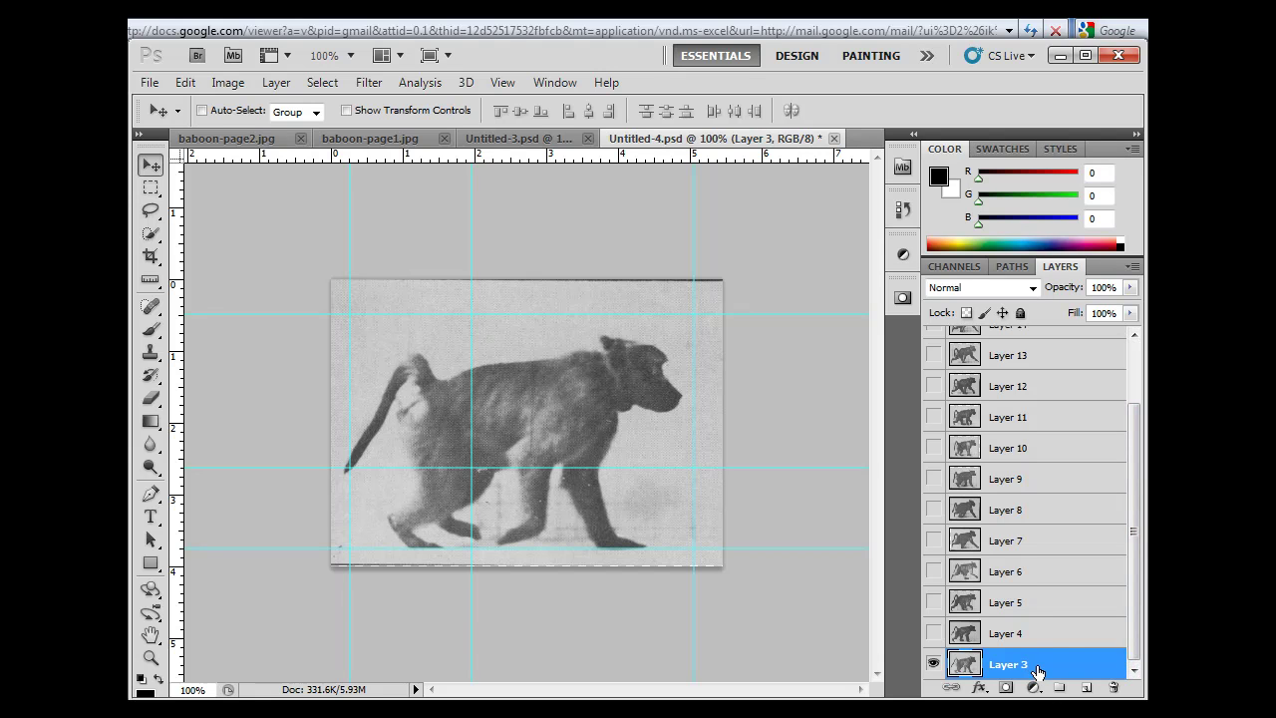
Give Layer 3 a white reveal-all layer mask.
{"action": "left_click_drag", "start_coordinate": [1136, 599], "coordinate": [1056, 658]}
{"action": "left_click", "coordinate": [1005, 688]}
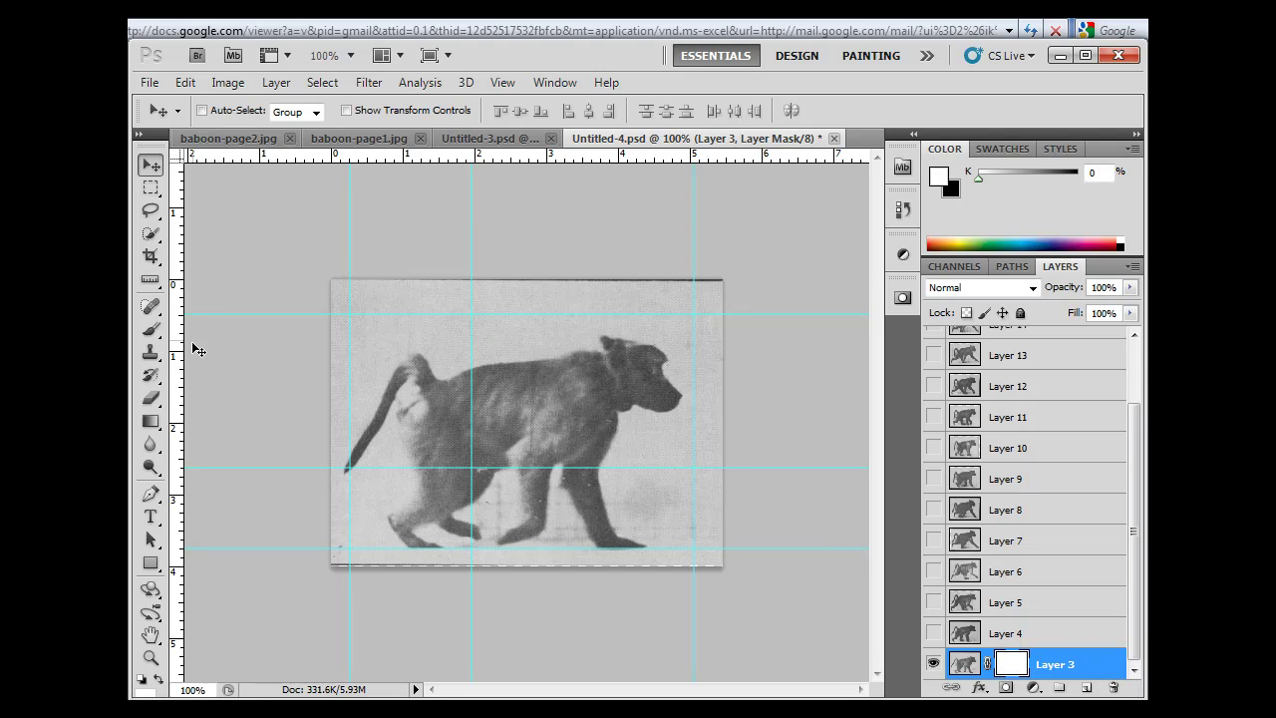
Switch to the Brush tool and set it to 30 px with about 53% hardness.
{"action": "left_click", "coordinate": [152, 334]}
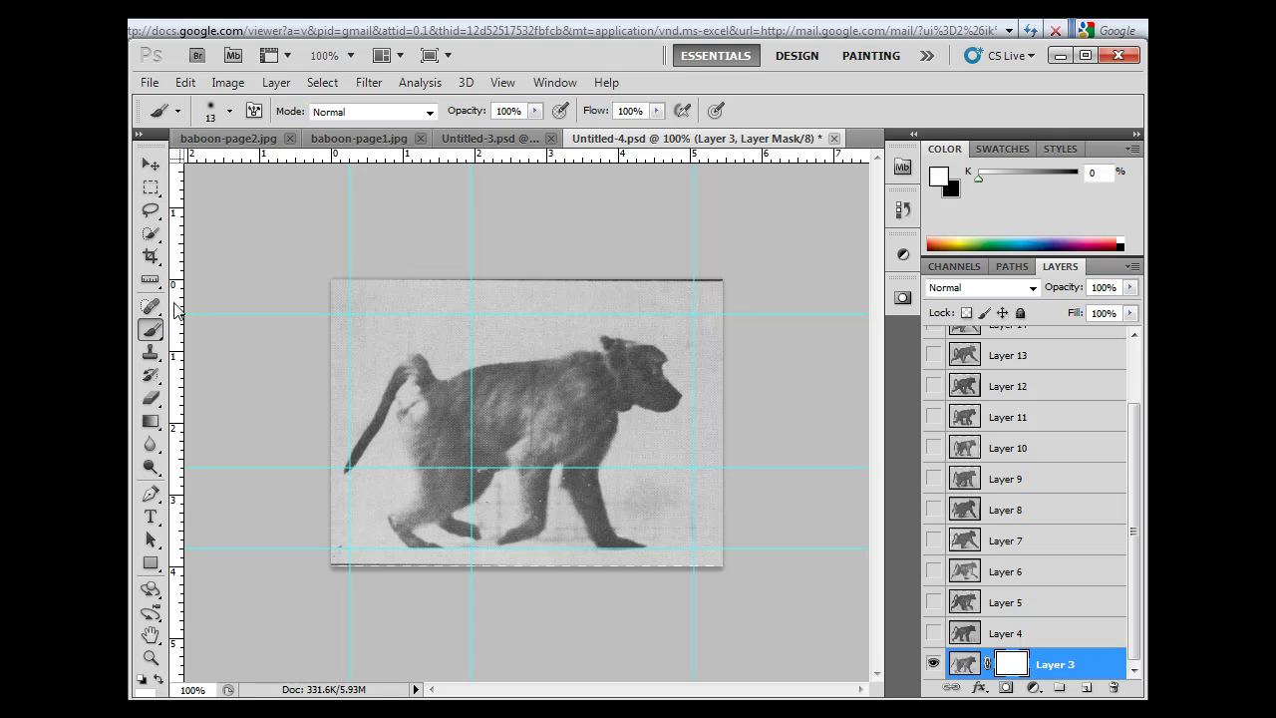
{"action": "left_click", "coordinate": [229, 111]}
{"action": "left_click", "coordinate": [229, 110]}
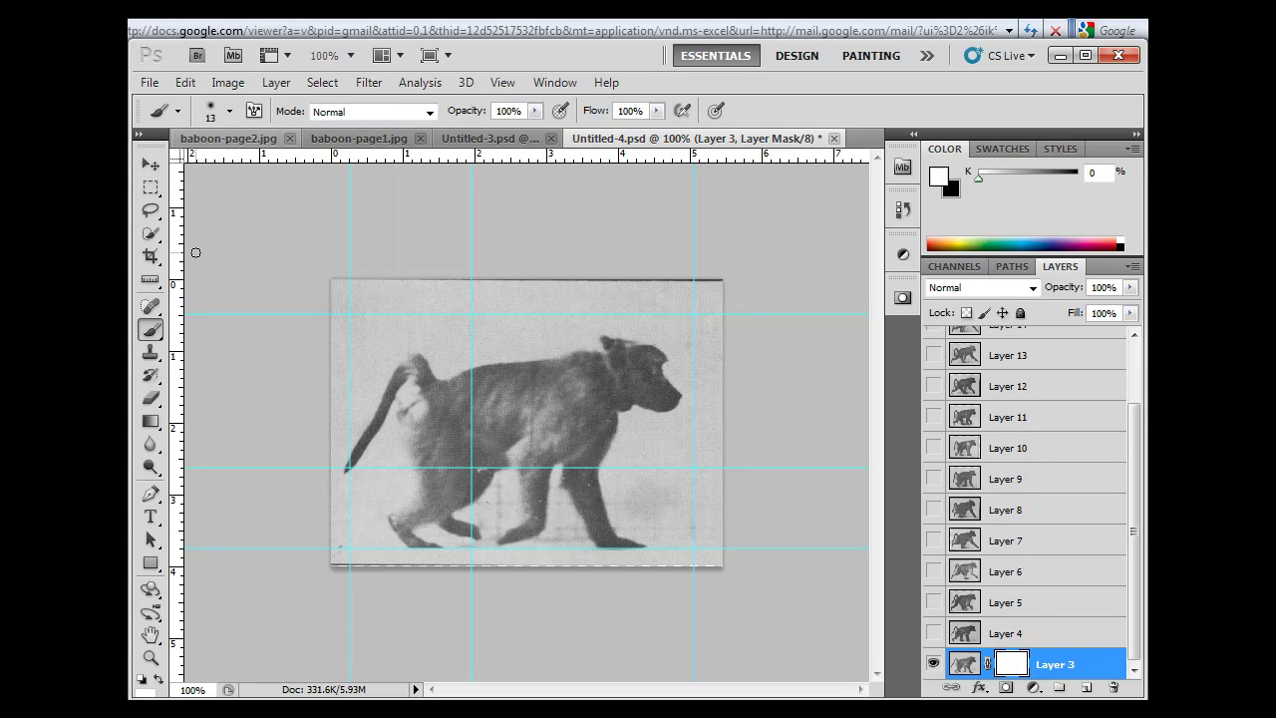
{"action": "left_click", "coordinate": [229, 111]}
{"action": "left_click_drag", "start_coordinate": [172, 165], "coordinate": [185, 165]}
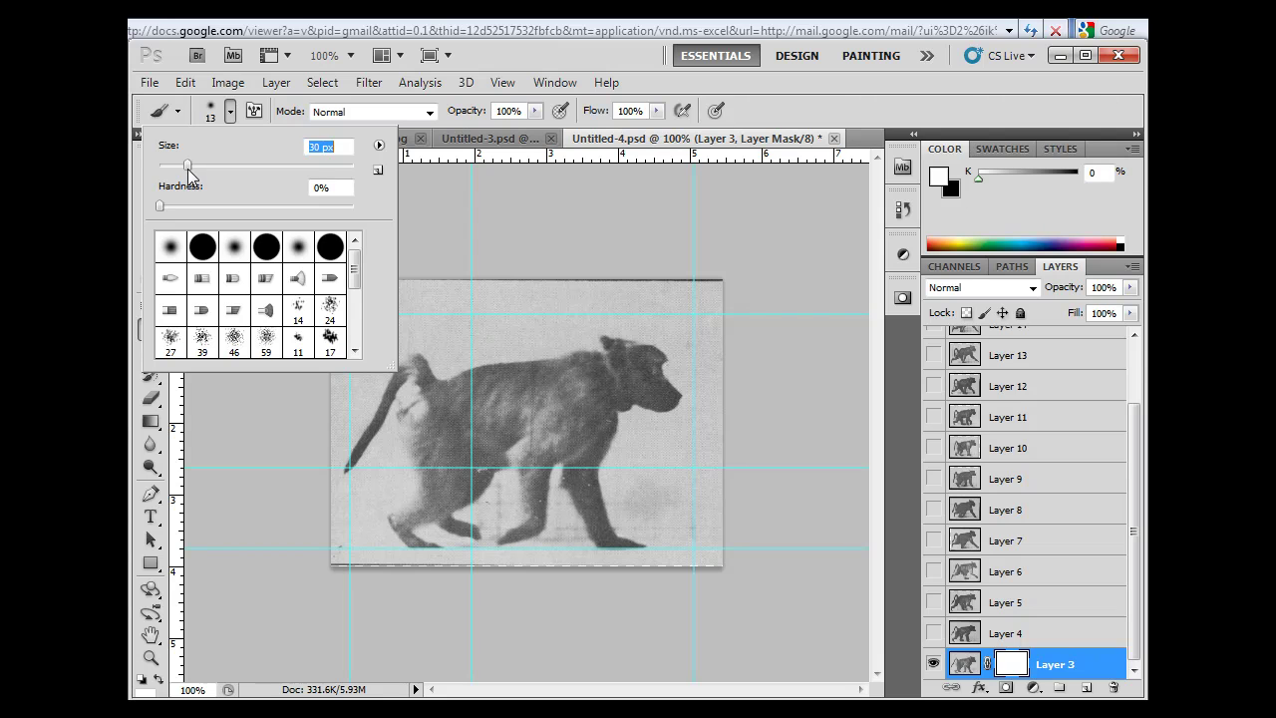
{"action": "left_click_drag", "start_coordinate": [162, 211], "coordinate": [262, 213]}
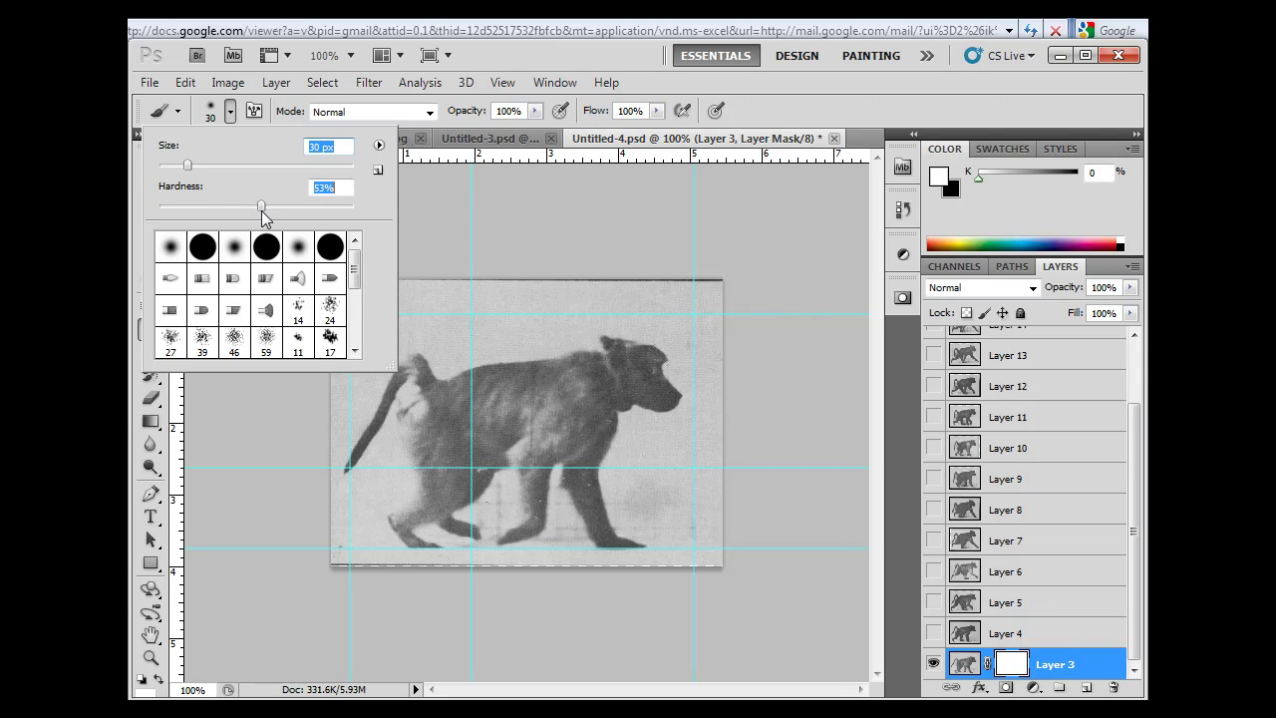
{"action": "left_click", "coordinate": [532, 298]}
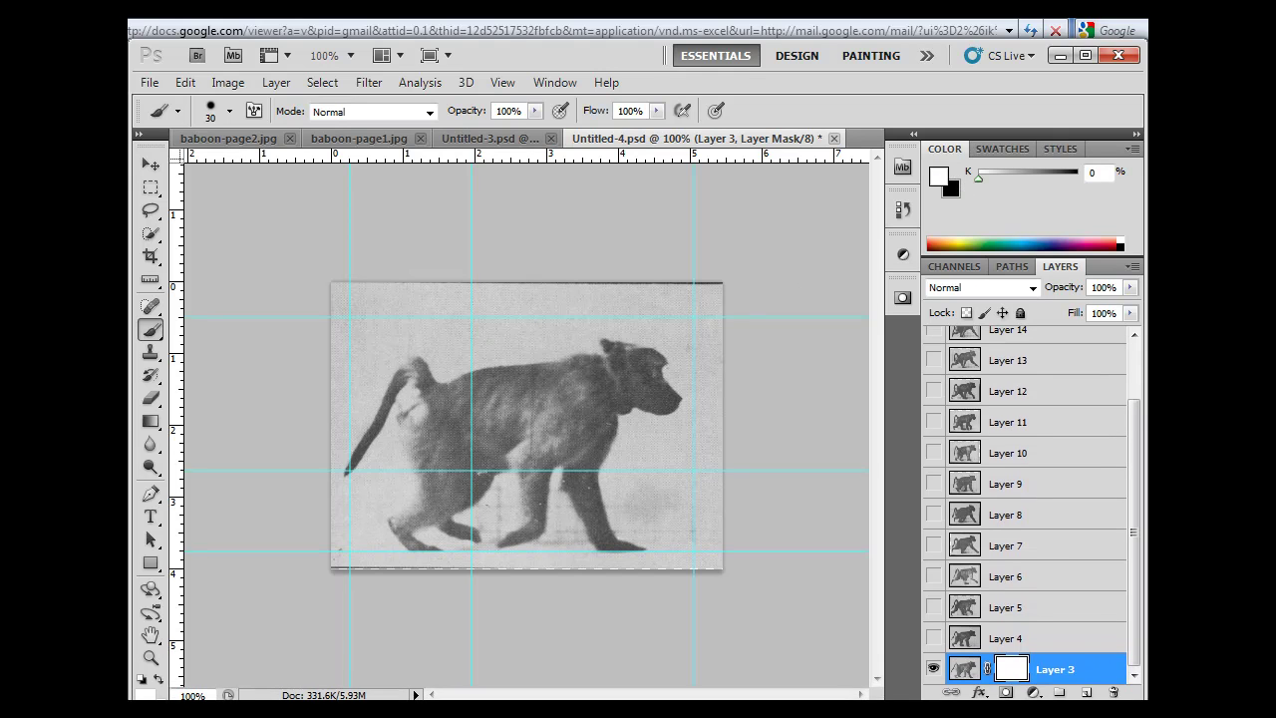
Paint black on the mask along the top and around the frame's edges to hide the background.
{"action": "left_click", "coordinate": [159, 679]}
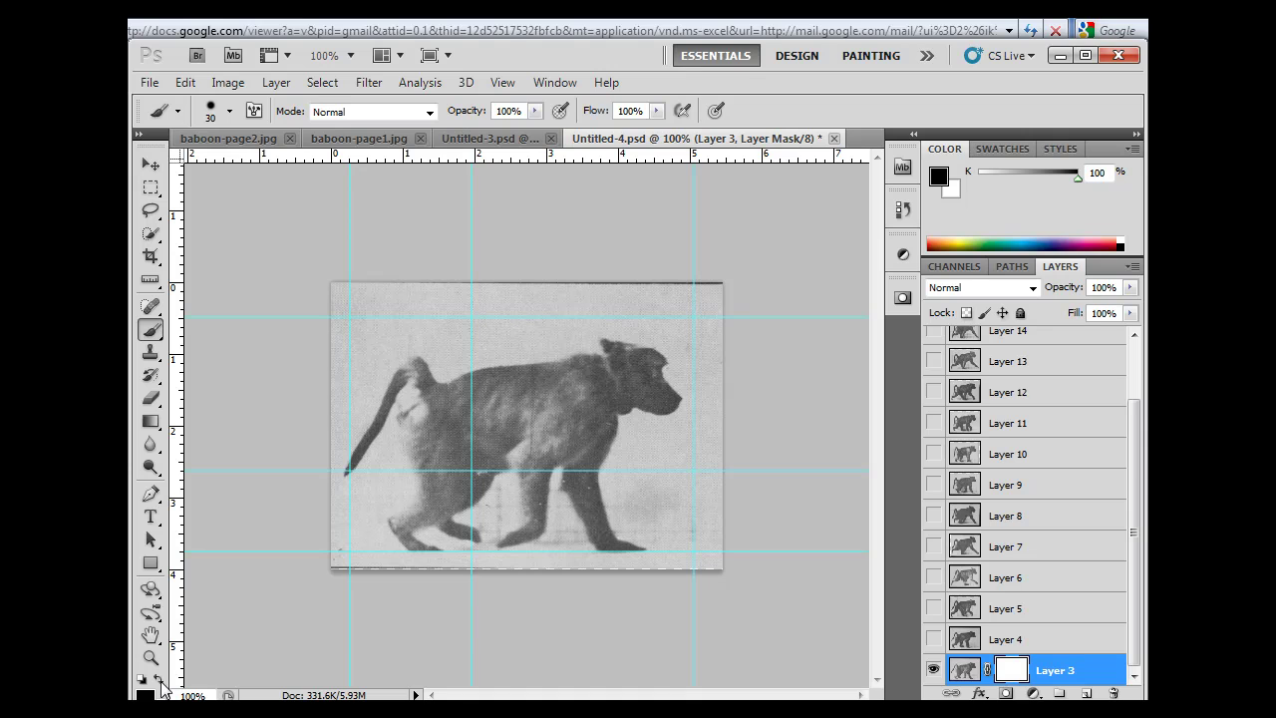
{"action": "mouse_move", "coordinate": [528, 290]}
{"action": "left_mouse_down"}
{"action": "mouse_move", "coordinate": [461, 310]}
{"action": "mouse_move", "coordinate": [529, 282]}
{"action": "mouse_move", "coordinate": [349, 301]}
{"action": "mouse_move", "coordinate": [442, 265]}
{"action": "mouse_move", "coordinate": [350, 288]}
{"action": "left_mouse_up"}
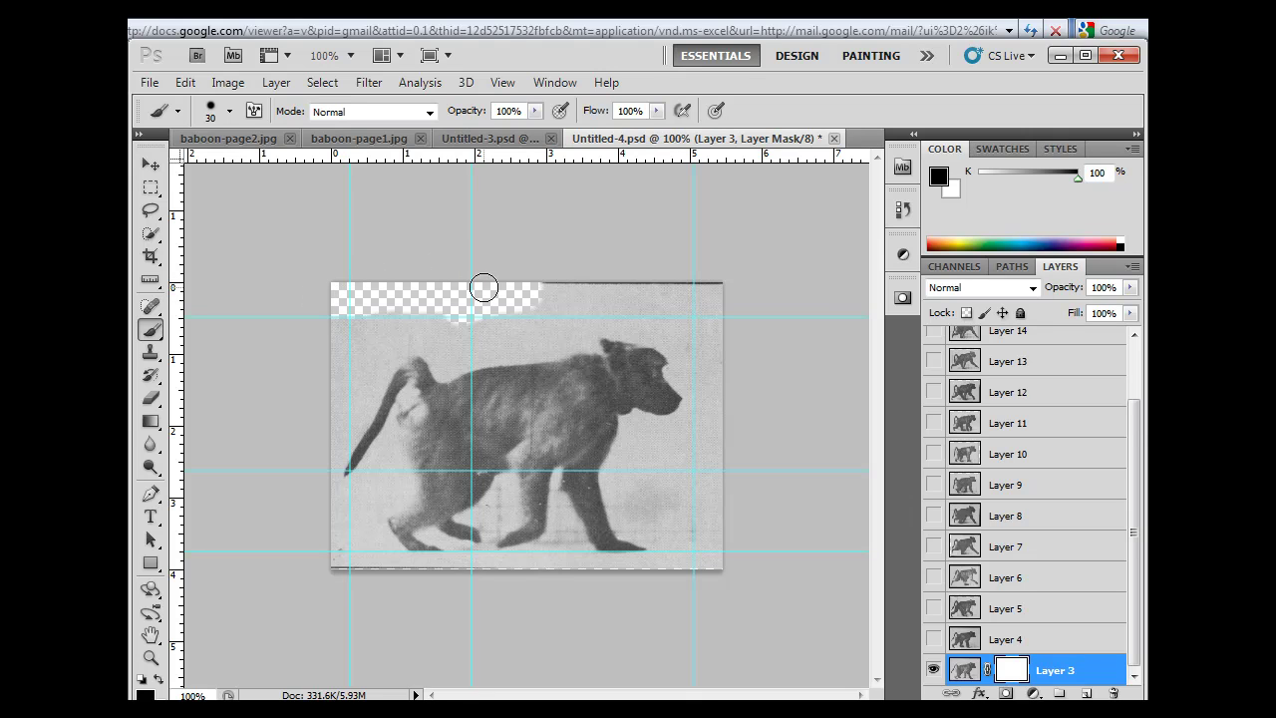
{"action": "mouse_move", "coordinate": [484, 288]}
{"action": "left_mouse_down"}
{"action": "mouse_move", "coordinate": [608, 282]}
{"action": "mouse_move", "coordinate": [545, 288]}
{"action": "mouse_move", "coordinate": [482, 318]}
{"action": "mouse_move", "coordinate": [662, 279]}
{"action": "left_mouse_up"}
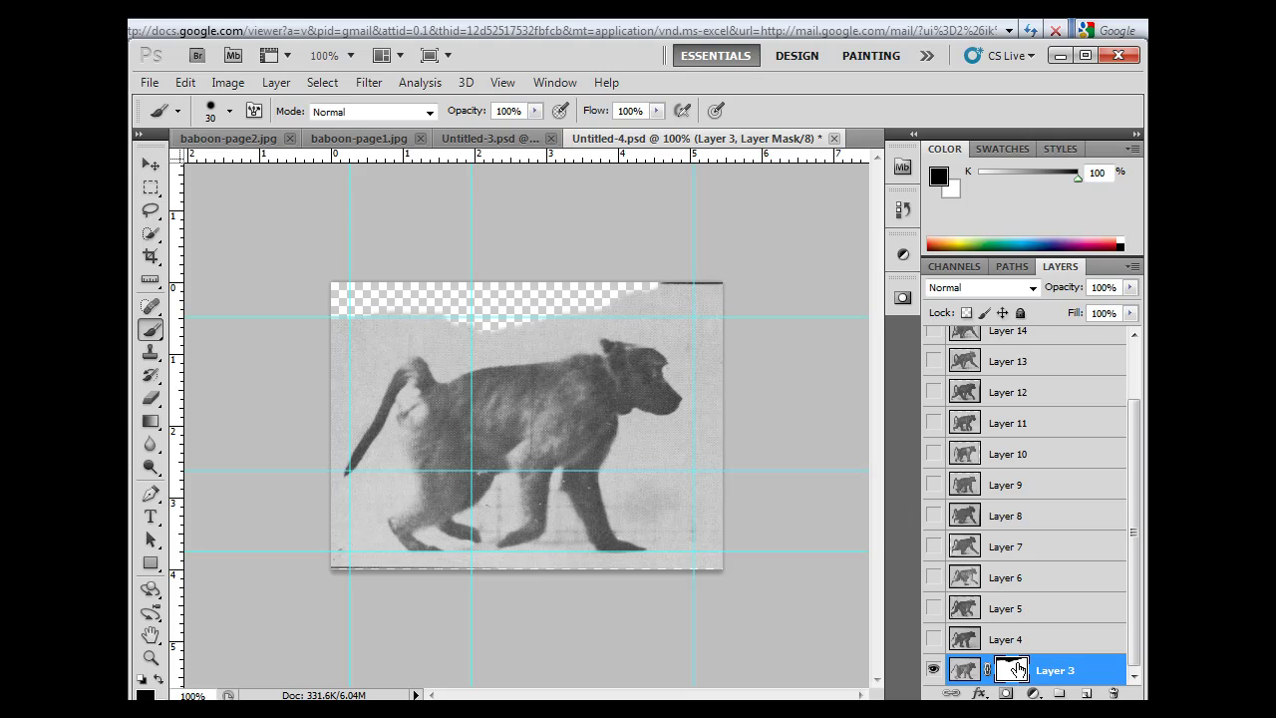
{"action": "mouse_move", "coordinate": [694, 279]}
{"action": "left_mouse_down"}
{"action": "mouse_move", "coordinate": [725, 286]}
{"action": "mouse_move", "coordinate": [662, 293]}
{"action": "mouse_move", "coordinate": [690, 297]}
{"action": "mouse_move", "coordinate": [735, 344]}
{"action": "mouse_move", "coordinate": [699, 293]}
{"action": "mouse_move", "coordinate": [717, 386]}
{"action": "mouse_move", "coordinate": [715, 556]}
{"action": "mouse_move", "coordinate": [703, 495]}
{"action": "mouse_move", "coordinate": [689, 487]}
{"action": "mouse_move", "coordinate": [725, 458]}
{"action": "mouse_move", "coordinate": [691, 438]}
{"action": "mouse_move", "coordinate": [669, 447]}
{"action": "mouse_move", "coordinate": [718, 574]}
{"action": "mouse_move", "coordinate": [372, 578]}
{"action": "mouse_move", "coordinate": [322, 556]}
{"action": "mouse_move", "coordinate": [341, 554]}
{"action": "mouse_move", "coordinate": [348, 532]}
{"action": "mouse_move", "coordinate": [334, 499]}
{"action": "left_mouse_up"}
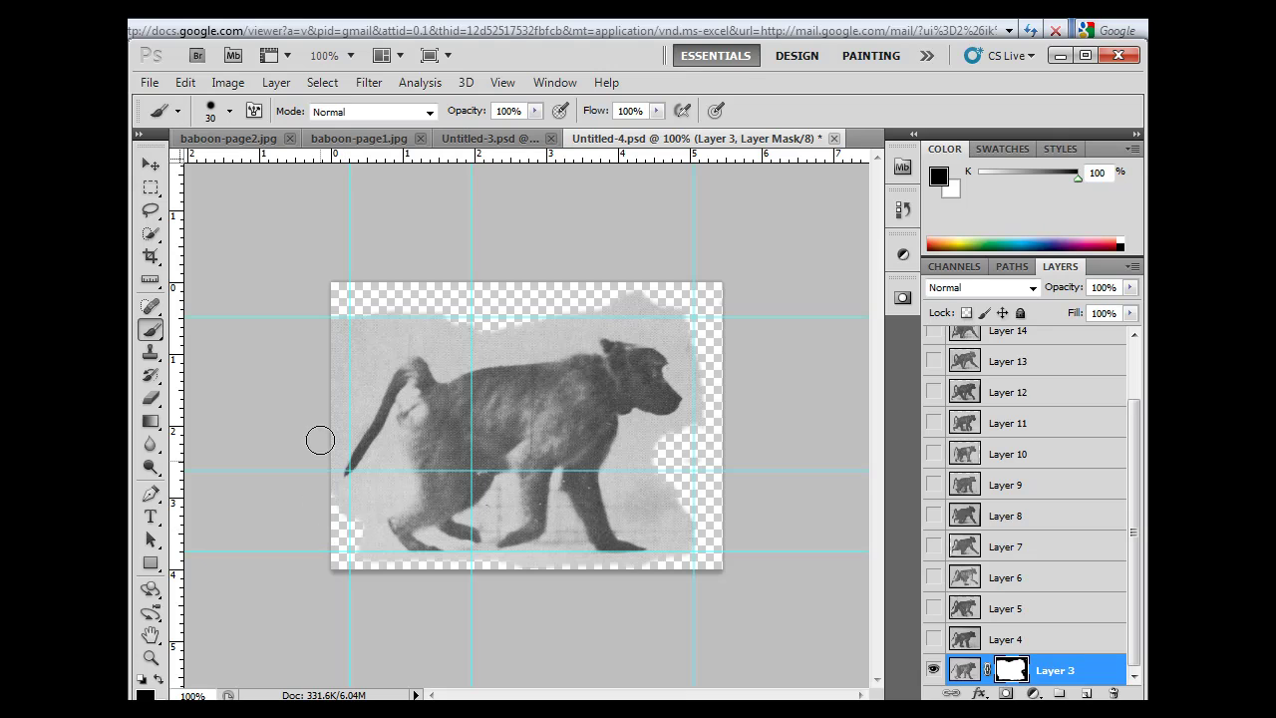
View the mask alone, fill the grey streaks on its right and bottom borders black, then return.
{"action": "left_click", "coordinate": [1014, 676], "text": "alt"}
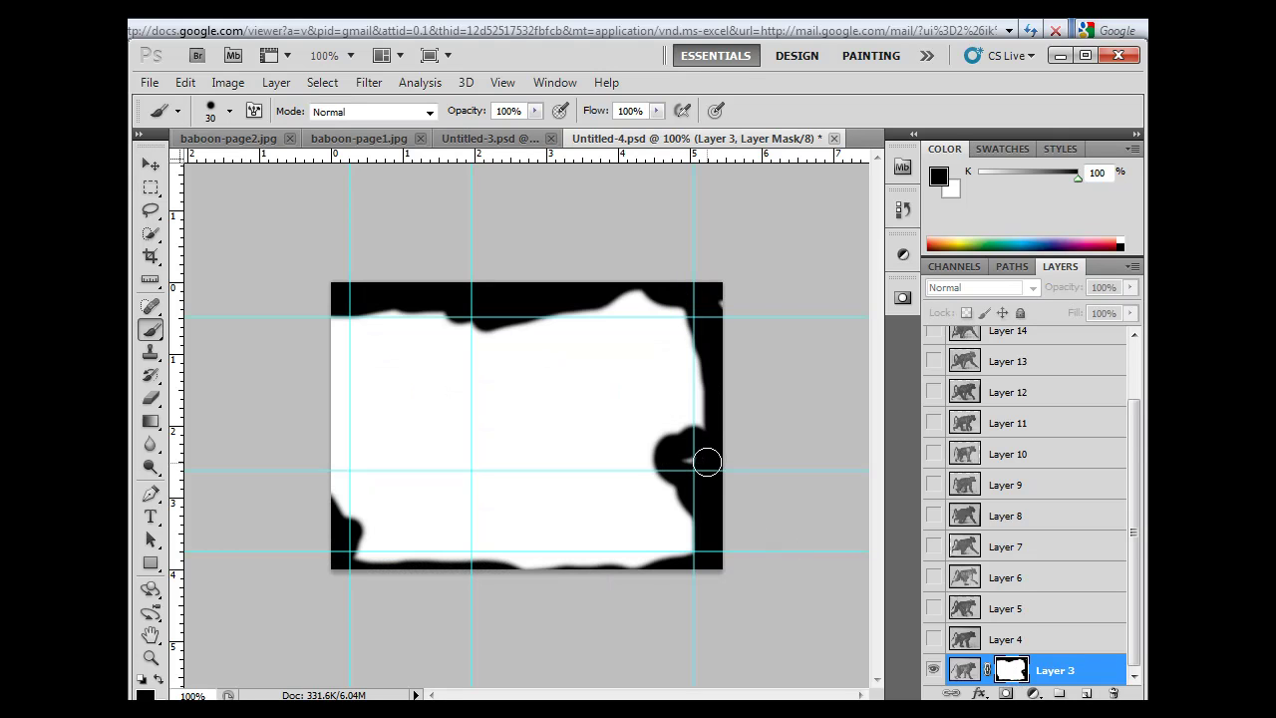
{"action": "left_click_drag", "start_coordinate": [707, 461], "coordinate": [704, 456]}
{"action": "mouse_move", "coordinate": [729, 348]}
{"action": "left_mouse_down"}
{"action": "mouse_move", "coordinate": [718, 567]}
{"action": "mouse_move", "coordinate": [655, 576]}
{"action": "left_mouse_up"}
{"action": "left_click", "coordinate": [1012, 675], "text": "alt"}
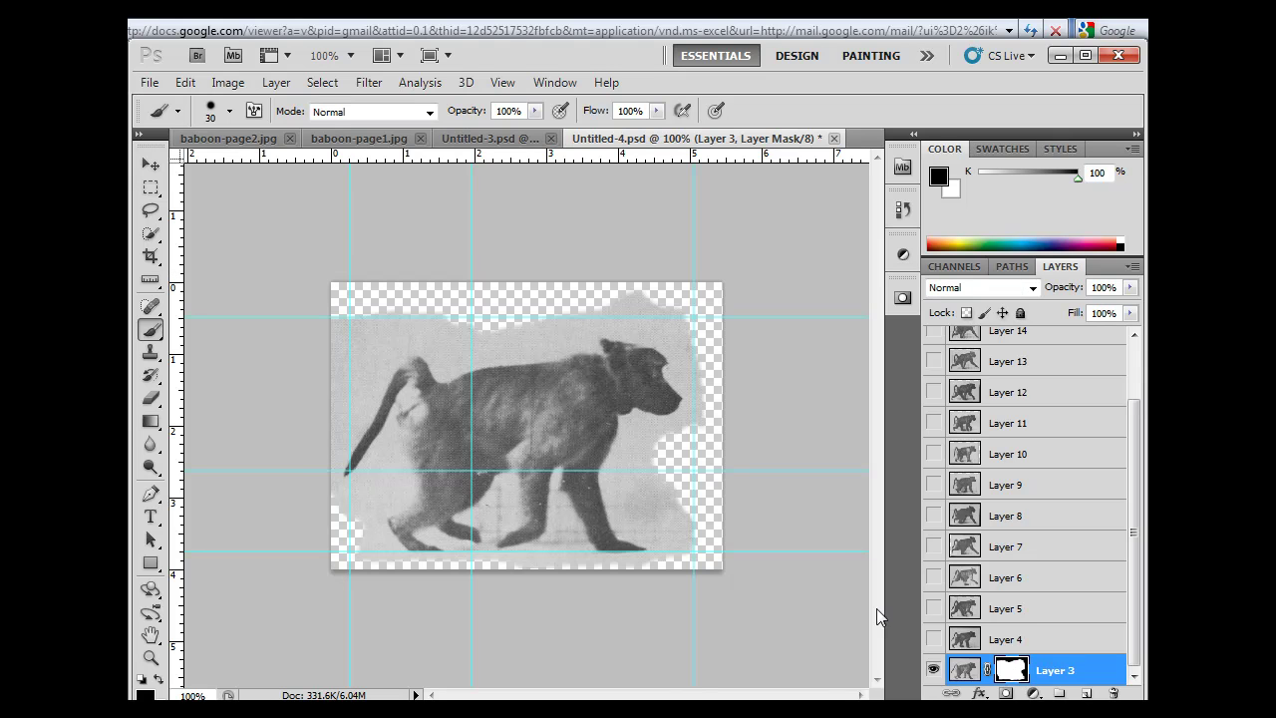
Mask the background right of the baboon's chest and zoom to 200% on the head.
{"action": "mouse_move", "coordinate": [683, 519]}
{"action": "left_mouse_down"}
{"action": "mouse_move", "coordinate": [645, 450]}
{"action": "mouse_move", "coordinate": [686, 449]}
{"action": "mouse_move", "coordinate": [701, 427]}
{"action": "mouse_move", "coordinate": [642, 446]}
{"action": "mouse_move", "coordinate": [662, 506]}
{"action": "mouse_move", "coordinate": [681, 454]}
{"action": "left_mouse_up"}
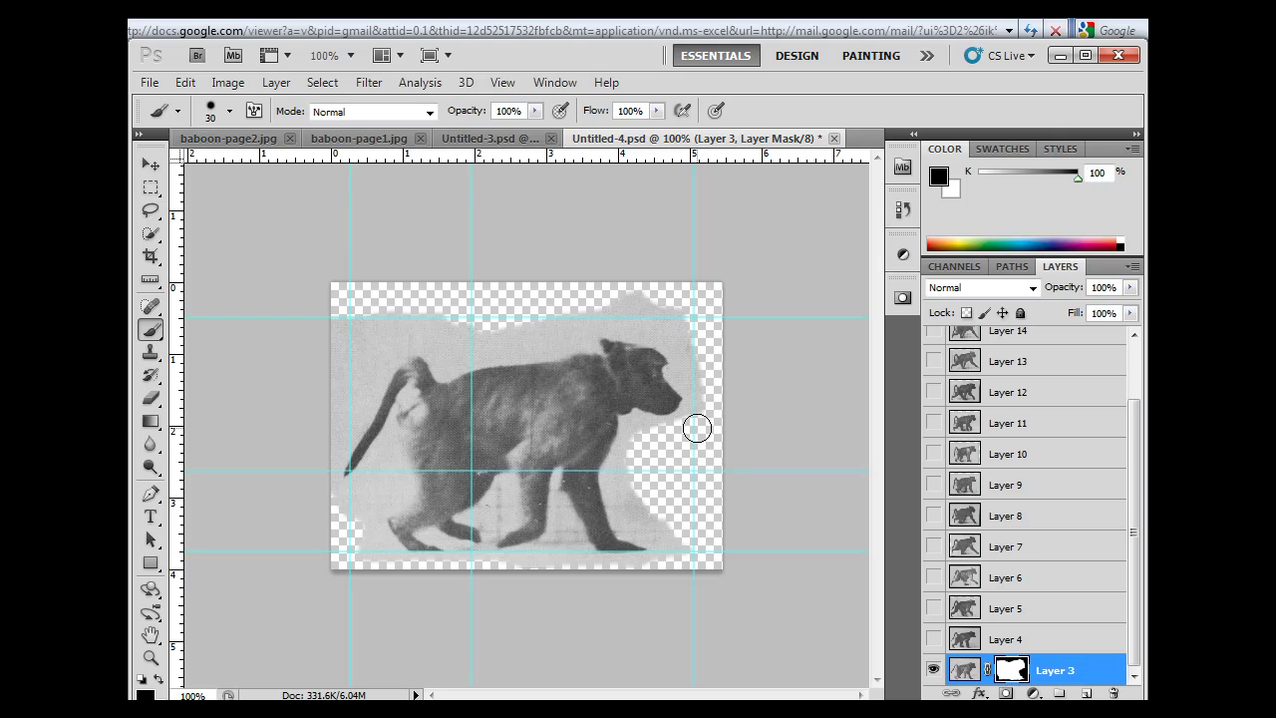
{"action": "left_click", "coordinate": [151, 657]}
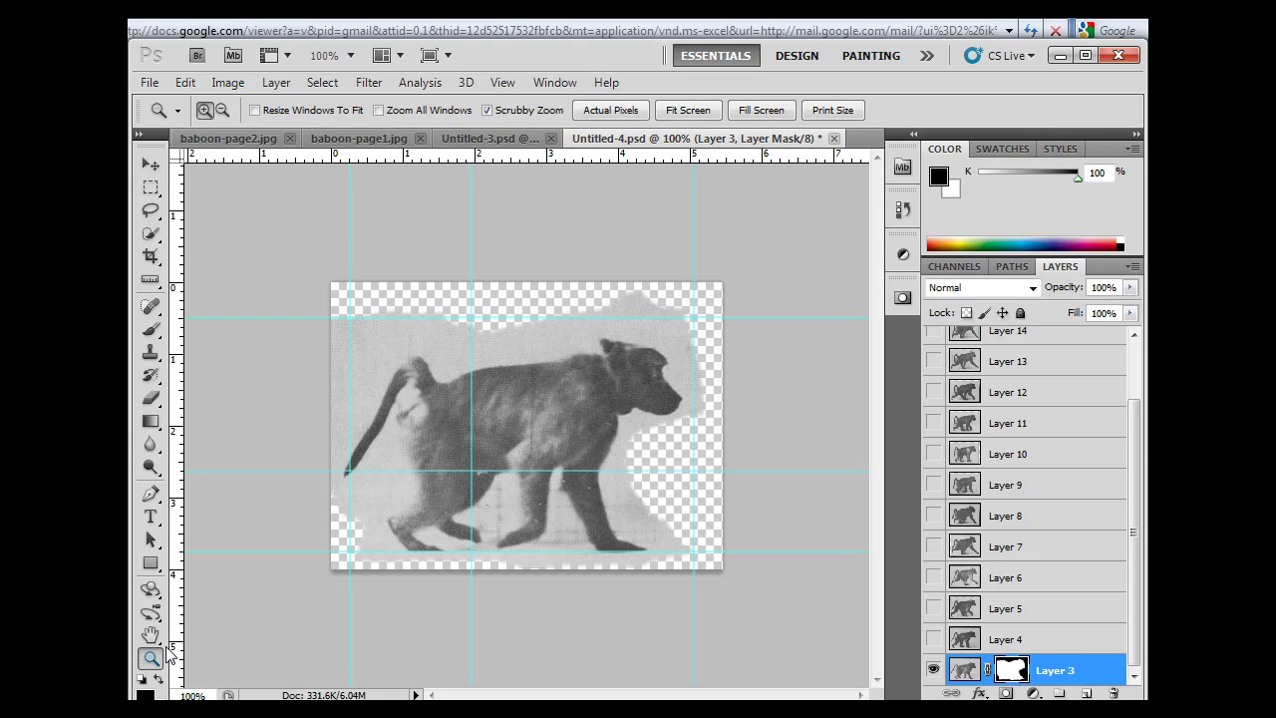
{"action": "left_click", "coordinate": [687, 405]}
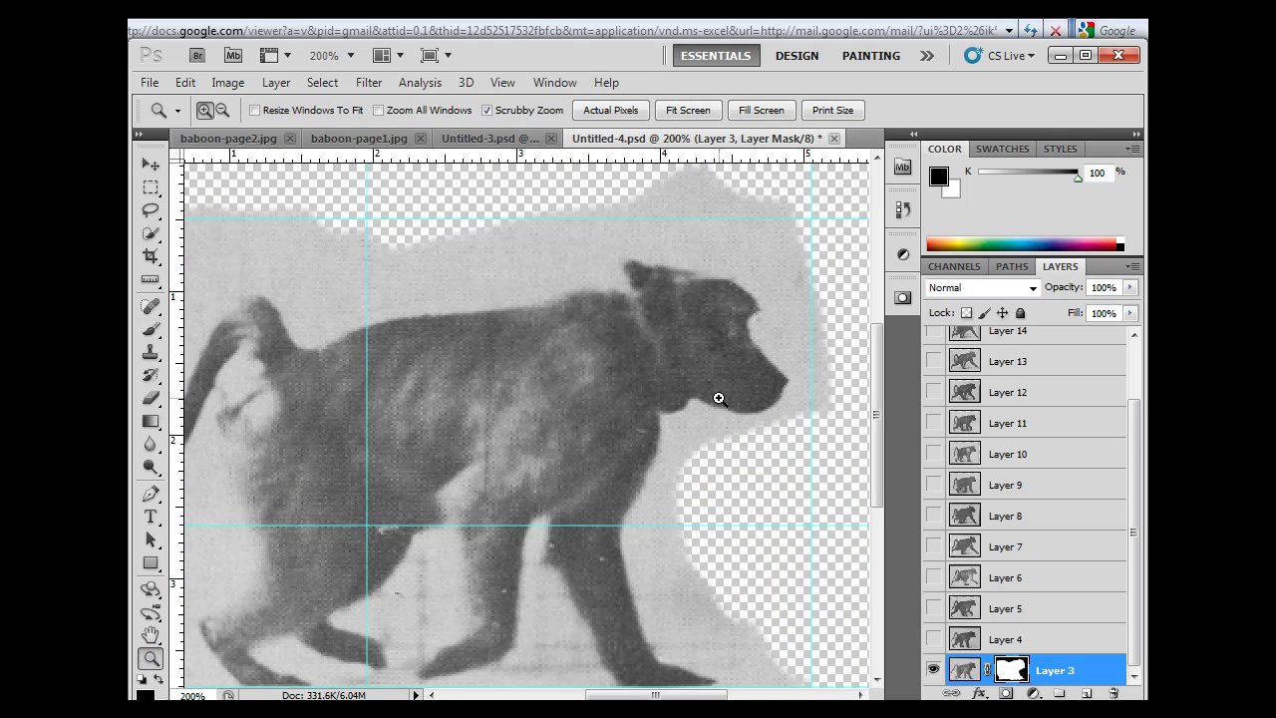
{"action": "left_click_drag", "start_coordinate": [729, 353], "coordinate": [686, 407]}
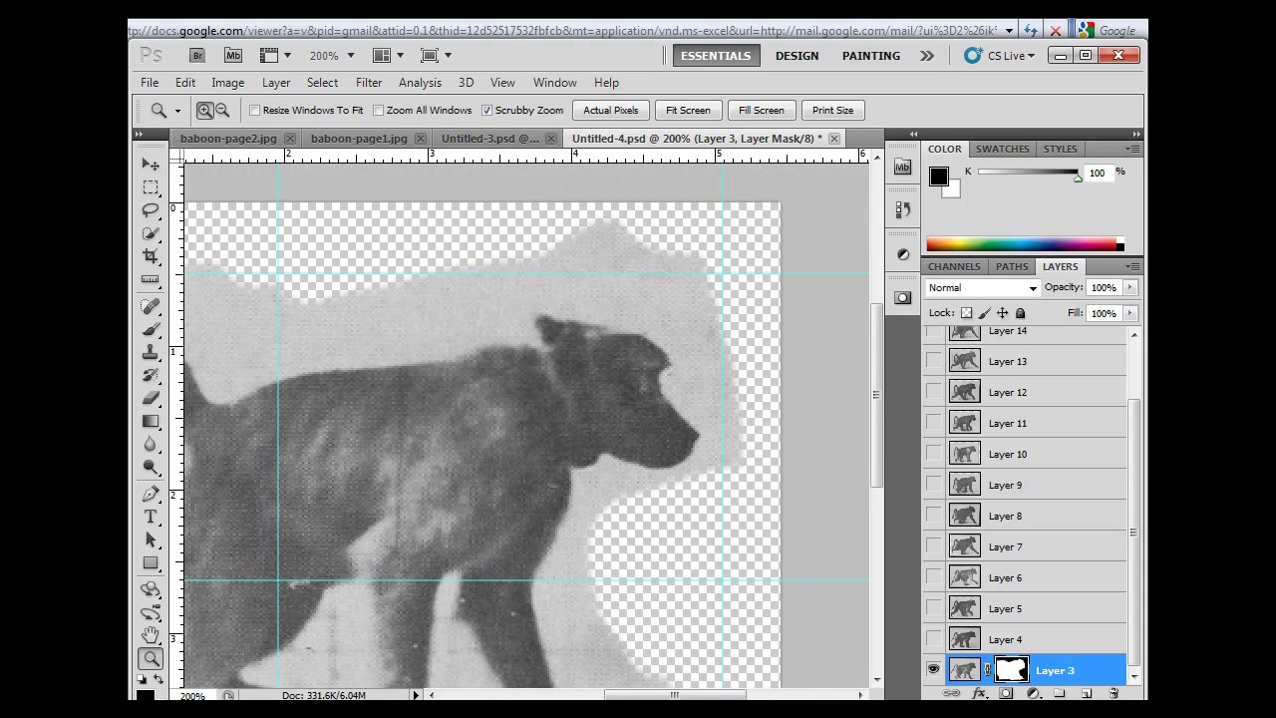
Paint out the grey area right of and above the baboon's head.
{"action": "left_click", "coordinate": [152, 331]}
{"action": "mouse_move", "coordinate": [648, 234]}
{"action": "left_mouse_down"}
{"action": "mouse_move", "coordinate": [697, 270]}
{"action": "mouse_move", "coordinate": [664, 265]}
{"action": "mouse_move", "coordinate": [698, 326]}
{"action": "left_mouse_up"}
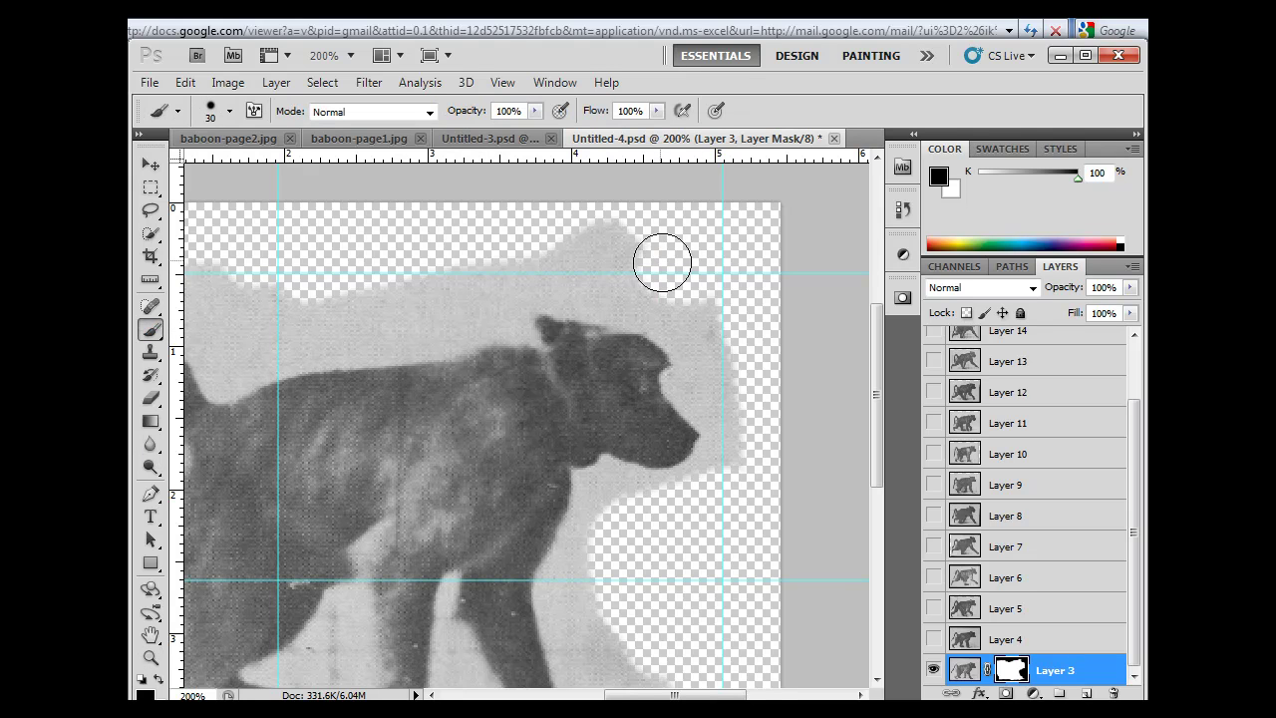
{"action": "mouse_move", "coordinate": [671, 266]}
{"action": "left_mouse_down"}
{"action": "mouse_move", "coordinate": [605, 241]}
{"action": "mouse_move", "coordinate": [649, 228]}
{"action": "left_mouse_up"}
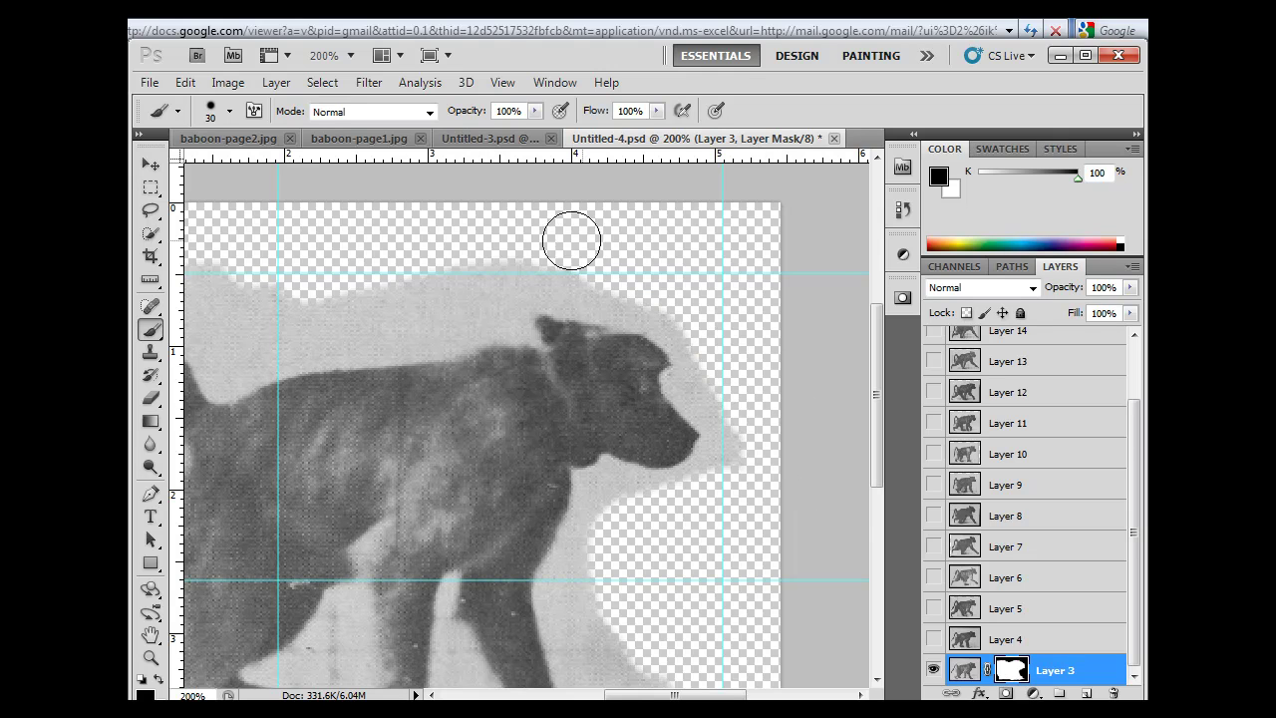
{"action": "mouse_move", "coordinate": [569, 236]}
{"action": "left_mouse_down"}
{"action": "mouse_move", "coordinate": [473, 249]}
{"action": "mouse_move", "coordinate": [588, 249]}
{"action": "mouse_move", "coordinate": [643, 268]}
{"action": "left_mouse_up"}
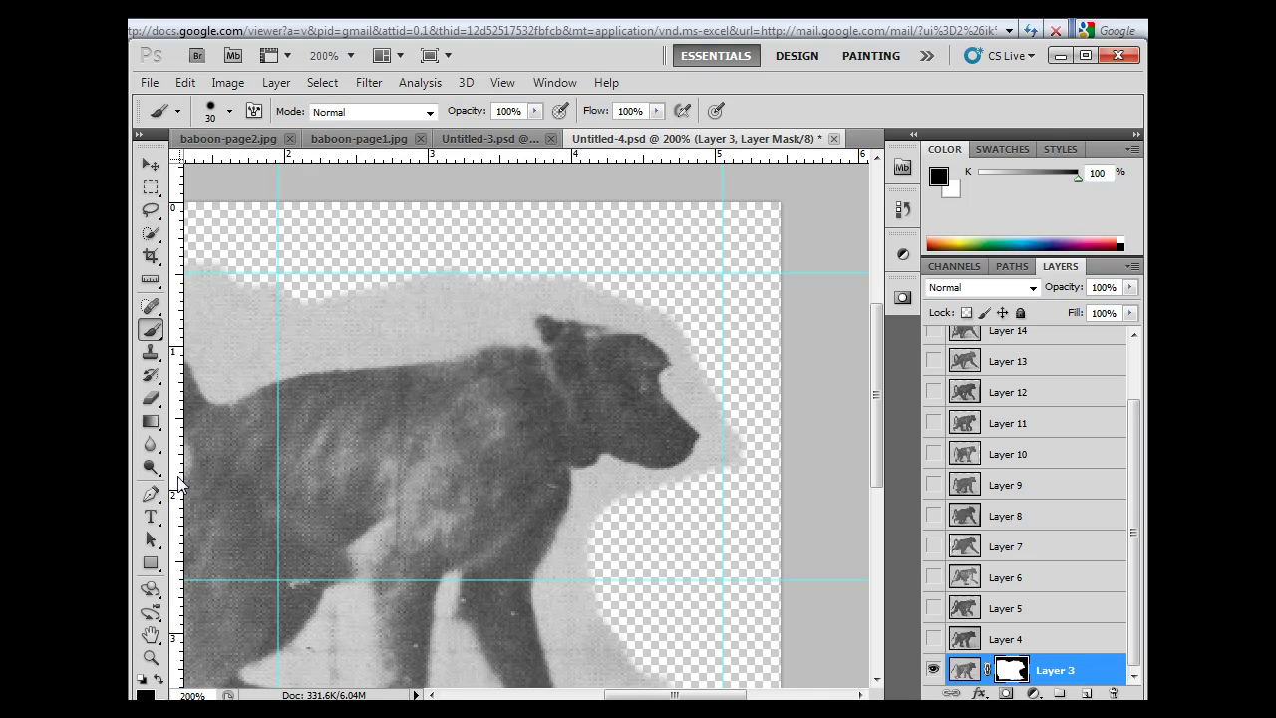
Zoom in closely on the head's outline to inspect it, then back out to 200%.
{"action": "left_click", "coordinate": [154, 658]}
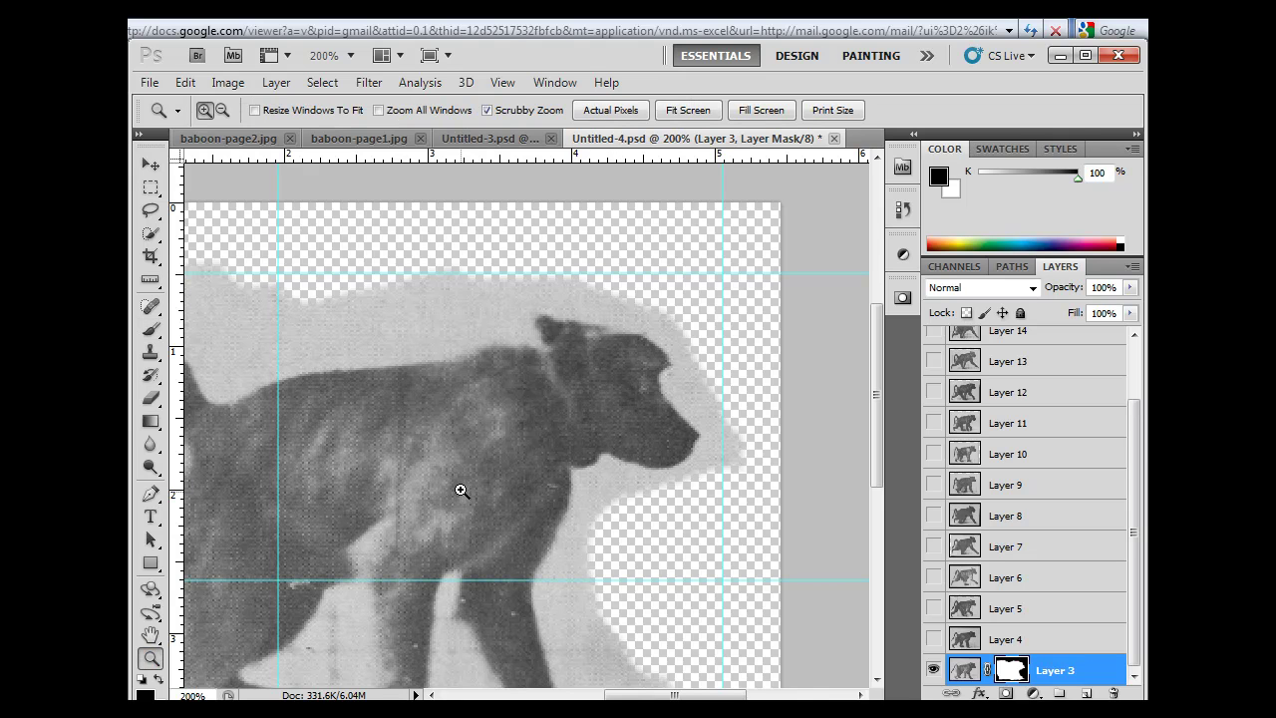
{"action": "left_click", "coordinate": [671, 352]}
{"action": "left_click", "coordinate": [691, 339]}
{"action": "left_click", "coordinate": [696, 332]}
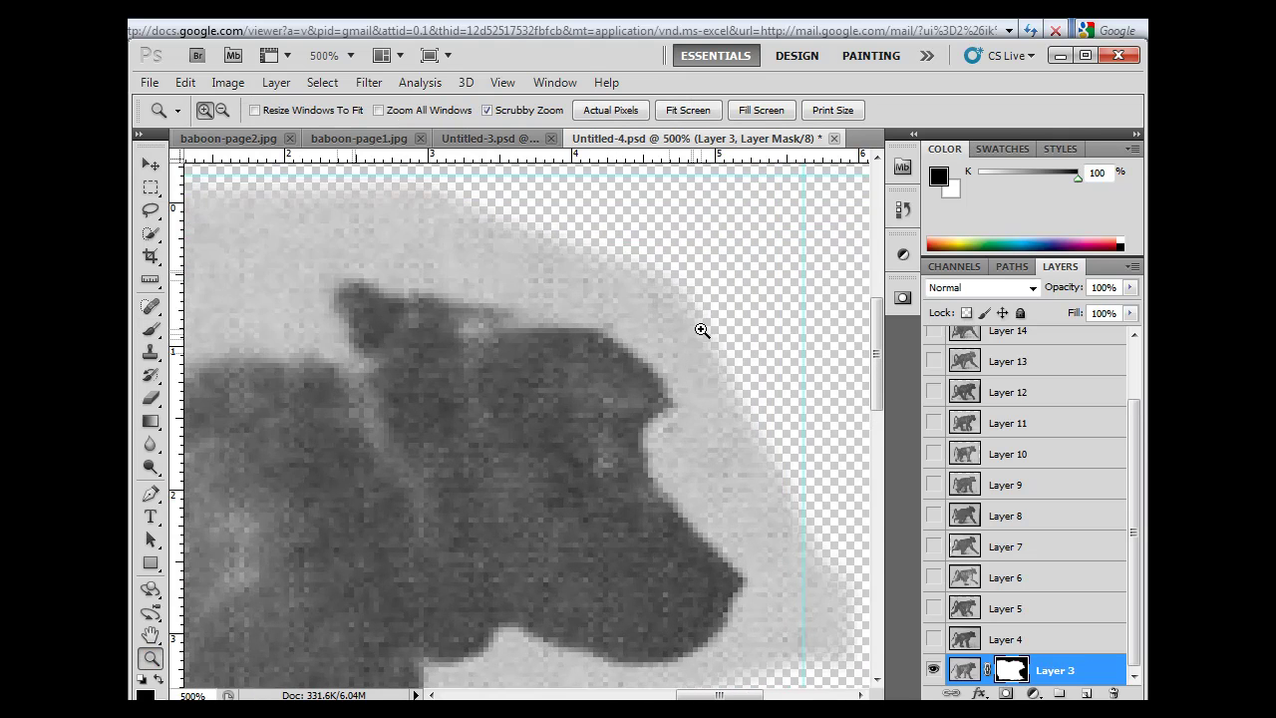
{"action": "left_click", "coordinate": [701, 329]}
{"action": "left_click", "coordinate": [700, 331]}
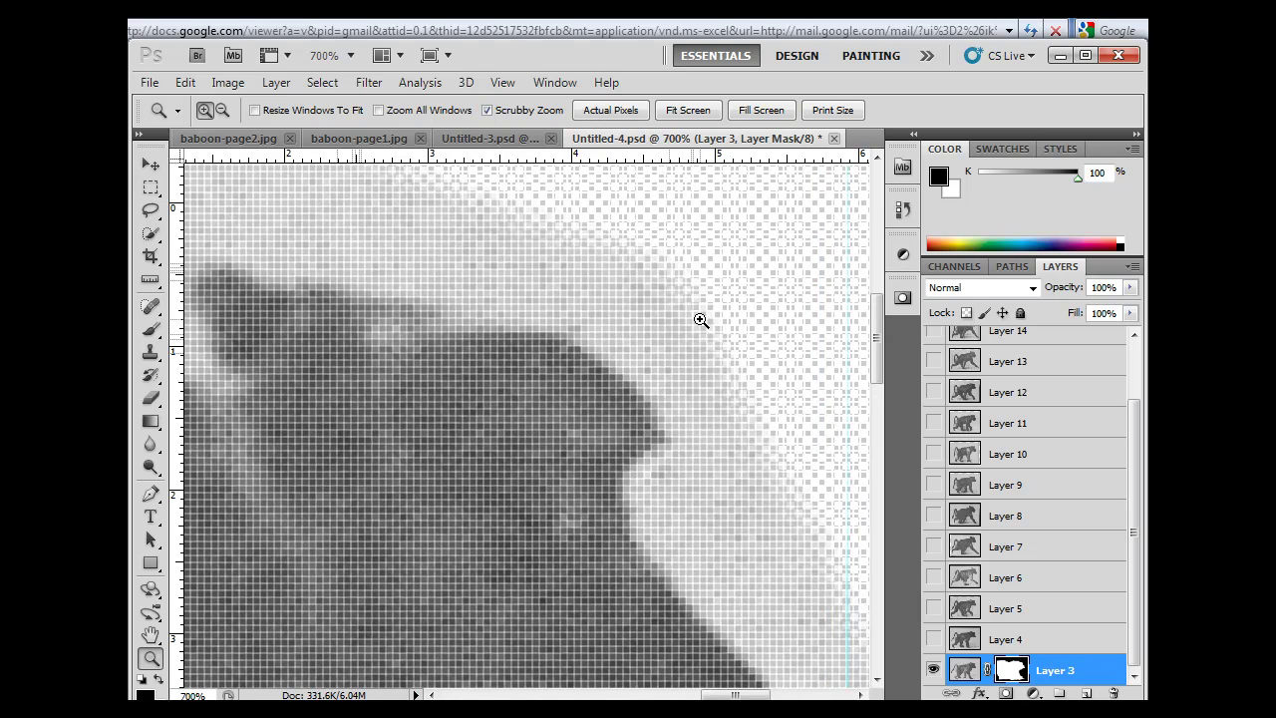
{"action": "left_click", "coordinate": [701, 321], "text": "alt"}
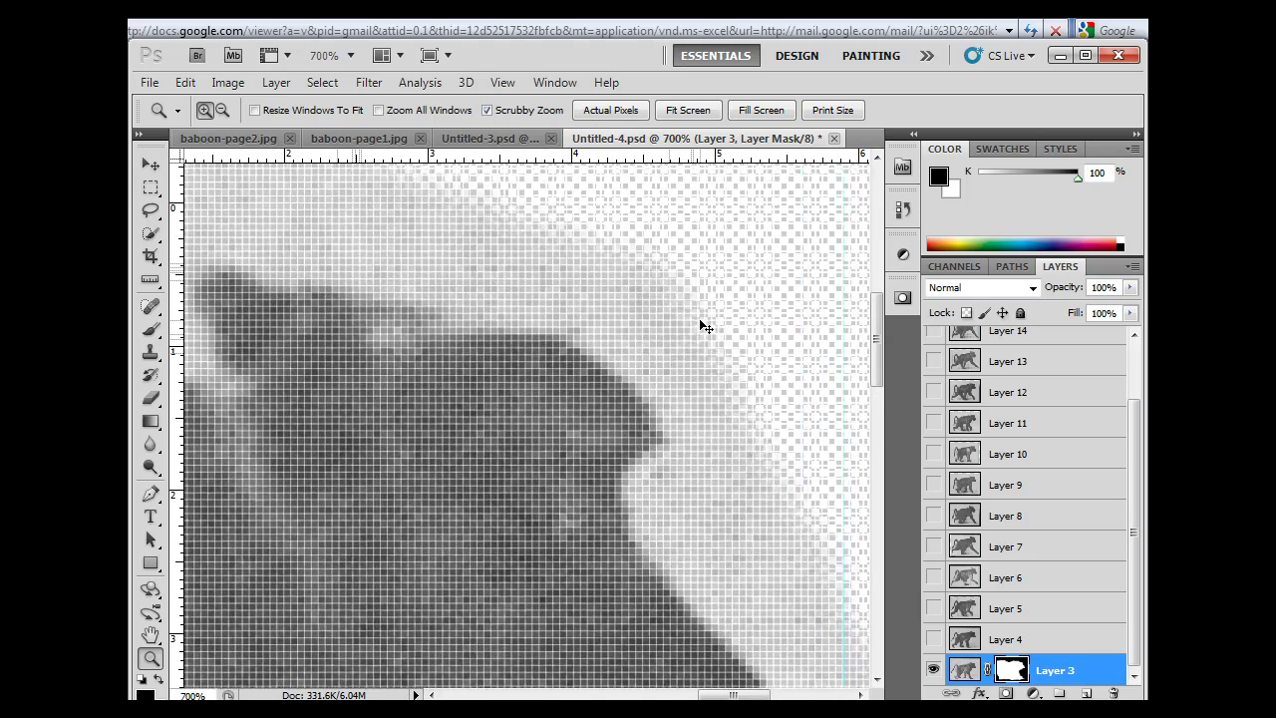
{"action": "left_click", "coordinate": [701, 323], "text": "alt"}
{"action": "left_click", "coordinate": [701, 325], "text": "alt"}
{"action": "left_click", "coordinate": [703, 326], "text": "alt"}
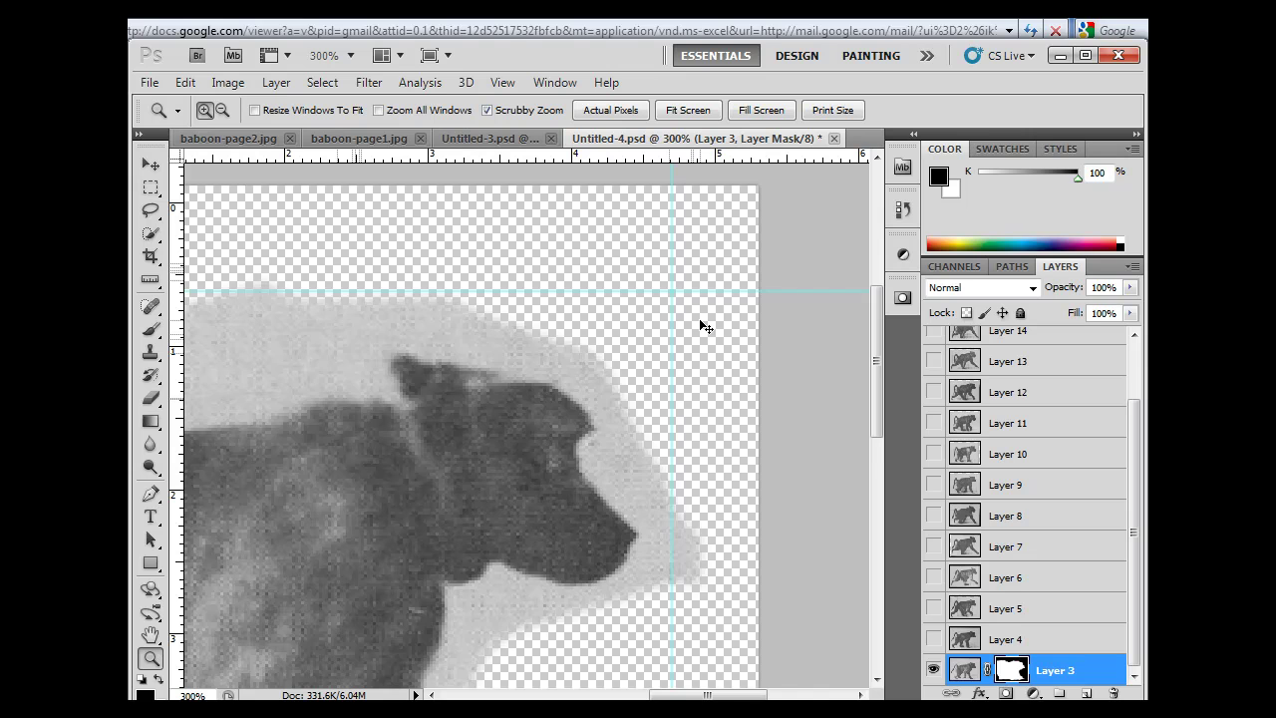
{"action": "left_click", "coordinate": [701, 325], "text": "alt"}
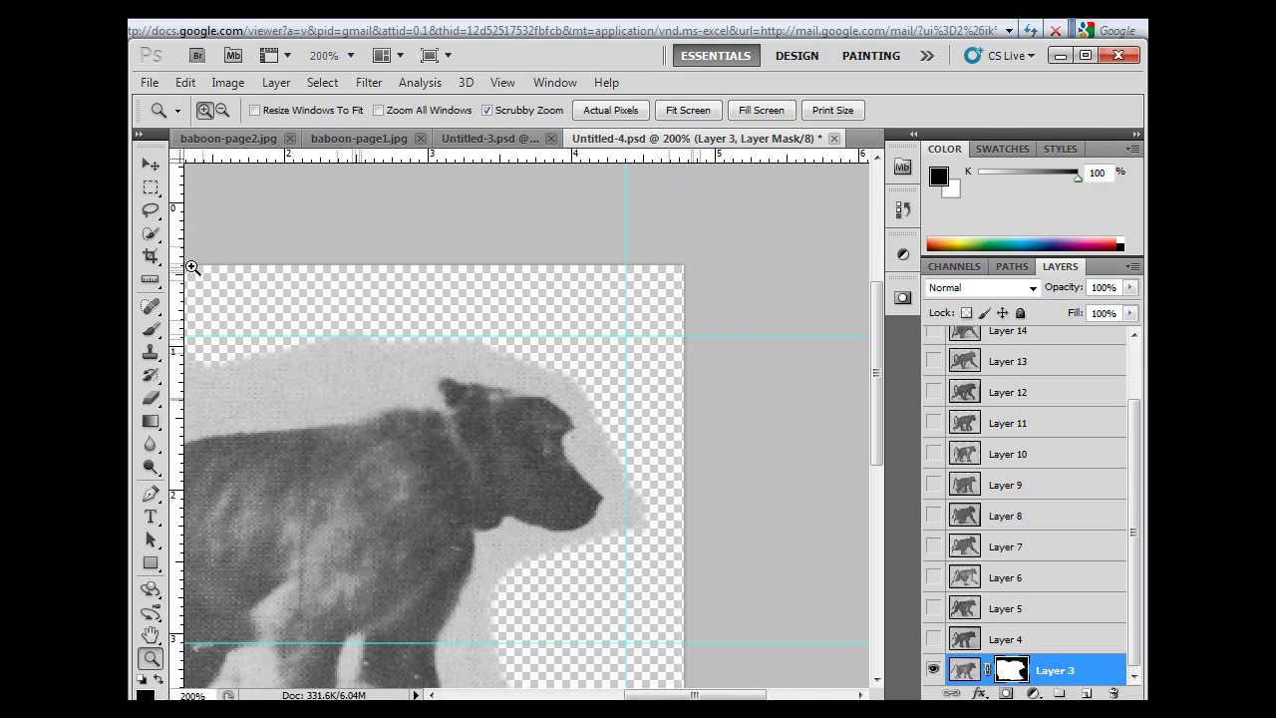
Raise the brush hardness to 79%.
{"action": "left_click", "coordinate": [150, 330]}
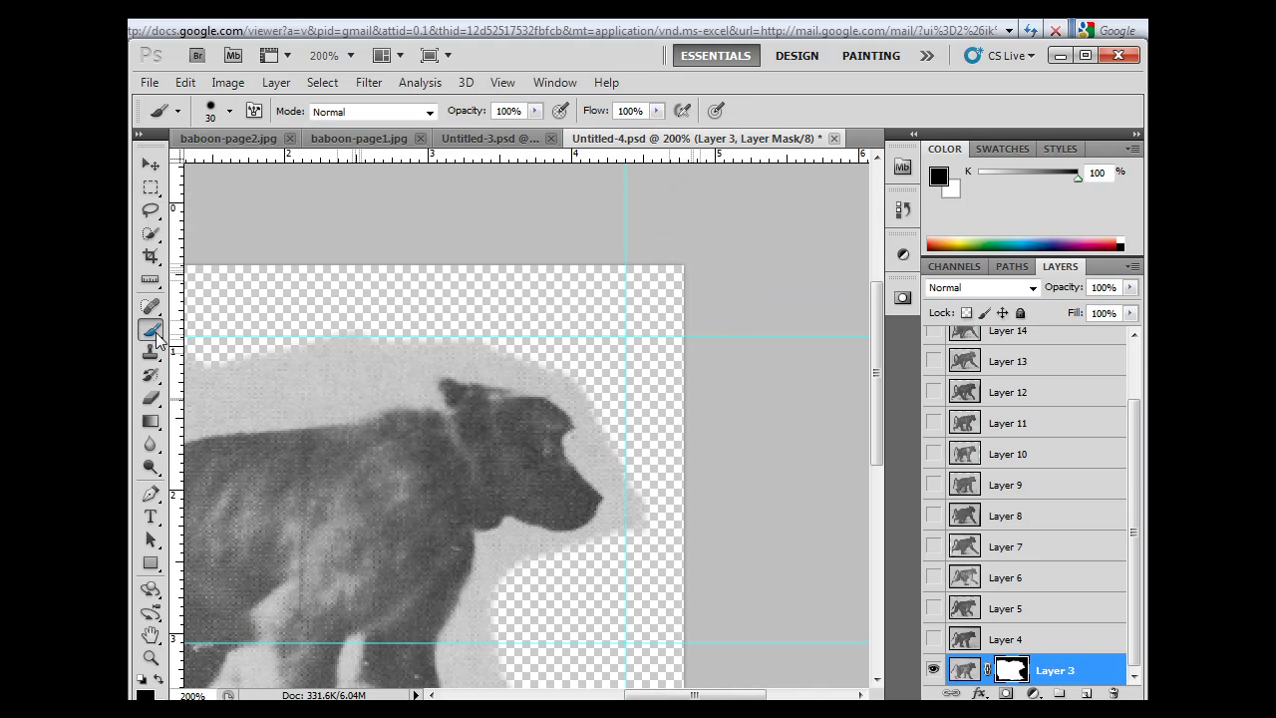
{"action": "left_click", "coordinate": [229, 111]}
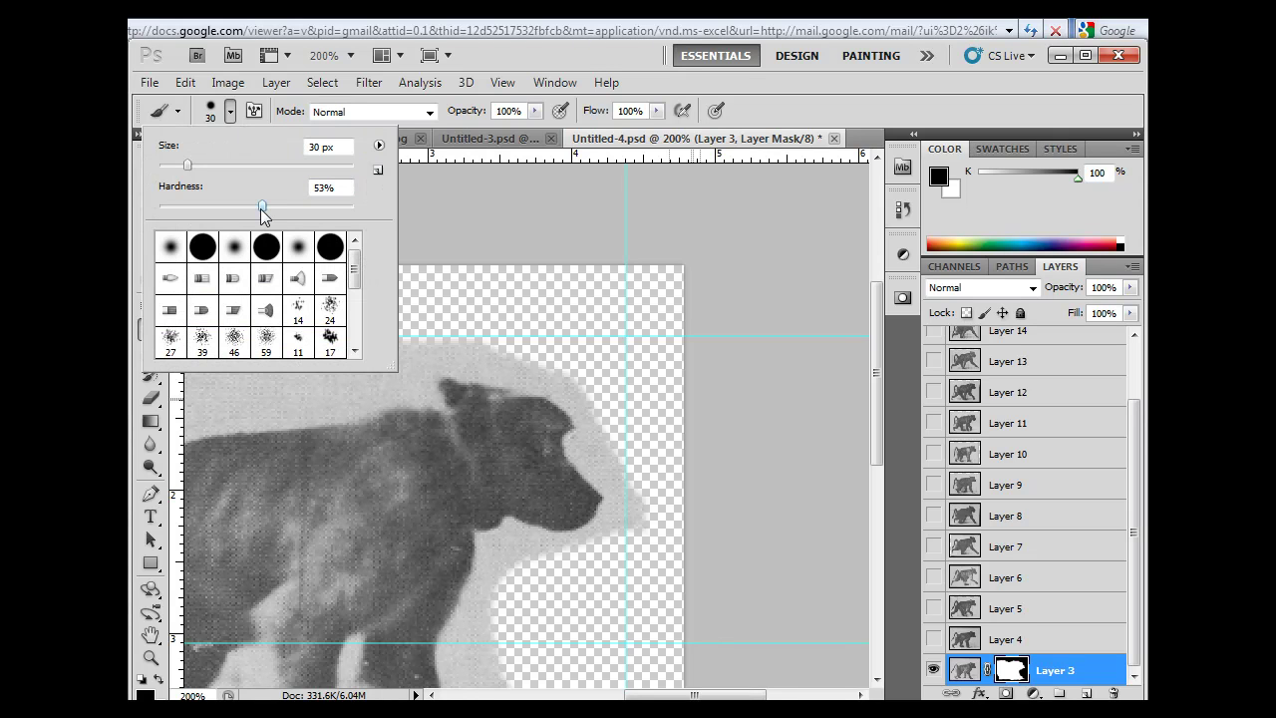
{"action": "left_click_drag", "start_coordinate": [262, 213], "coordinate": [314, 208]}
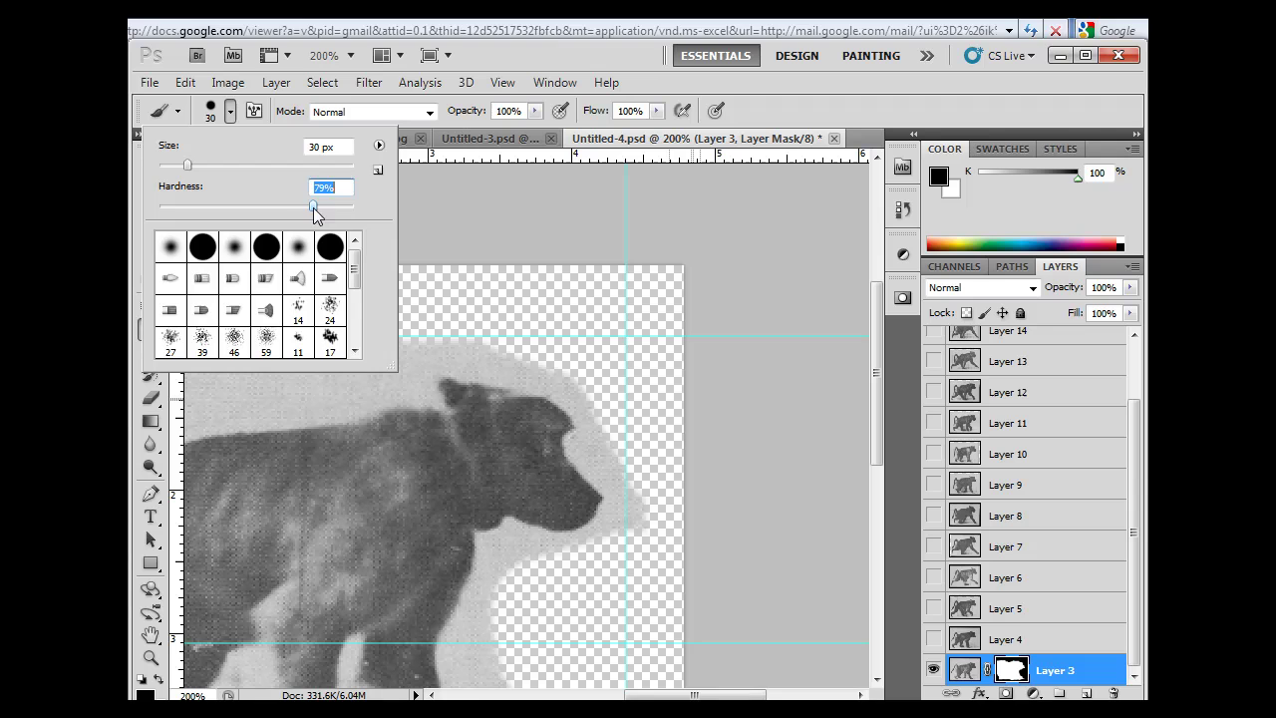
{"action": "left_click", "coordinate": [593, 348]}
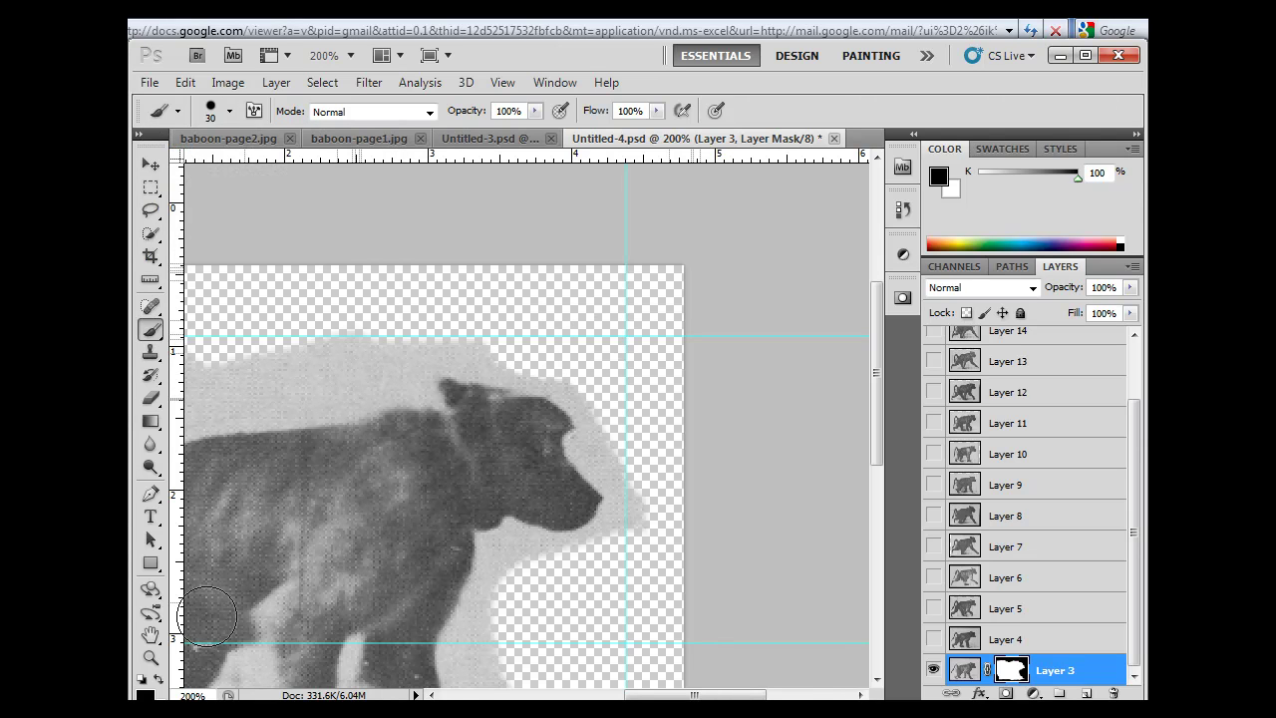
Zoom to 400% and paint out the grey fringe right of the baboon's head.
{"action": "left_click", "coordinate": [155, 657]}
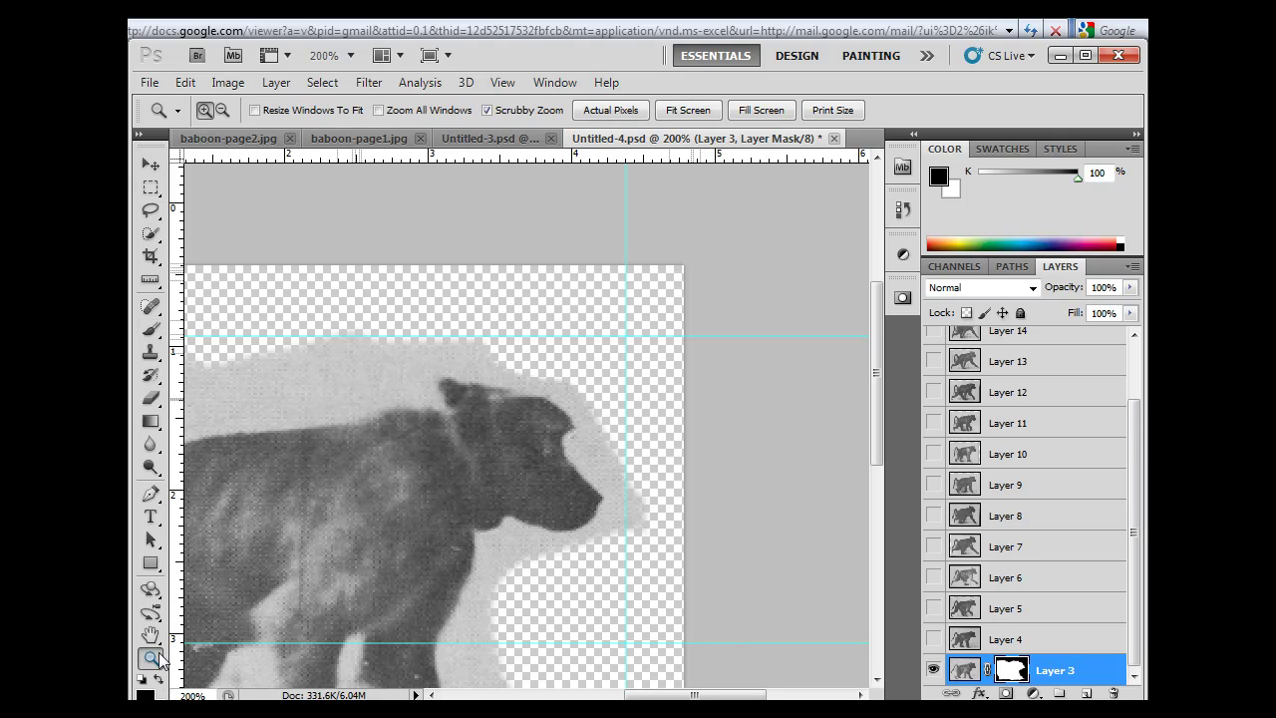
{"action": "left_click", "coordinate": [581, 417]}
{"action": "left_click", "coordinate": [615, 484]}
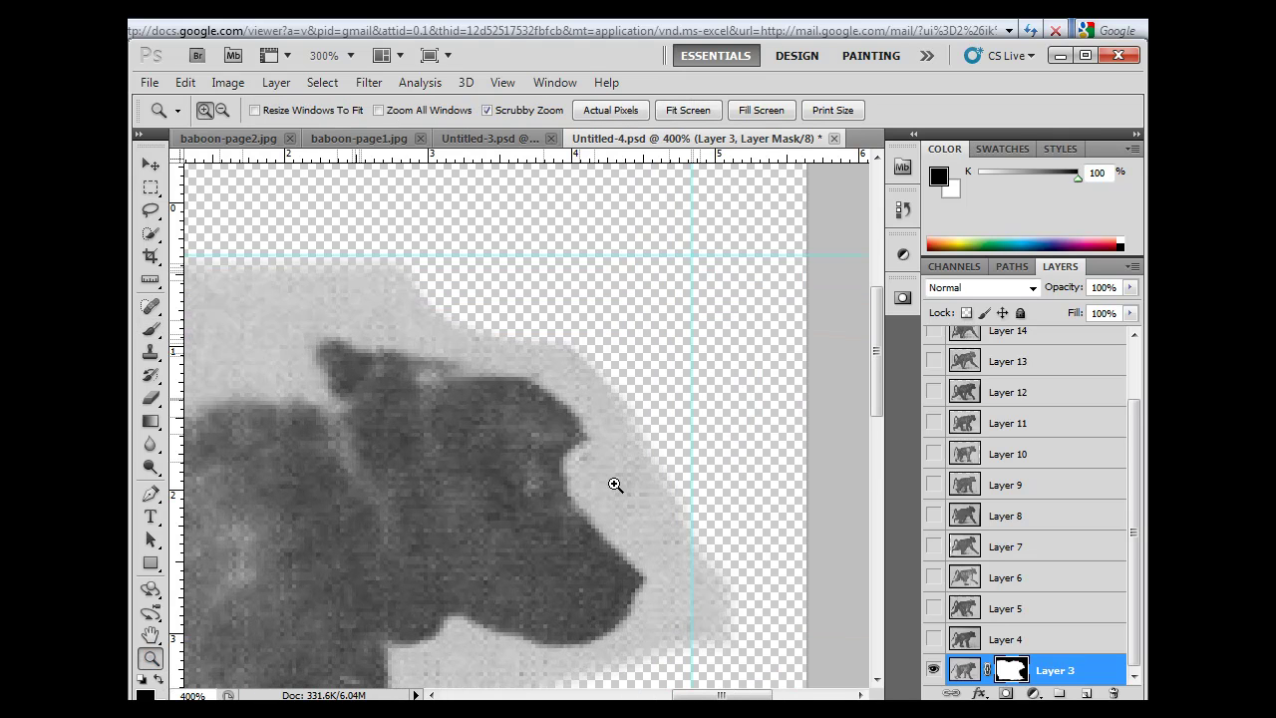
{"action": "left_click", "coordinate": [151, 329]}
{"action": "mouse_move", "coordinate": [649, 389]}
{"action": "left_mouse_down"}
{"action": "mouse_move", "coordinate": [567, 315]}
{"action": "mouse_move", "coordinate": [418, 268]}
{"action": "left_mouse_up"}
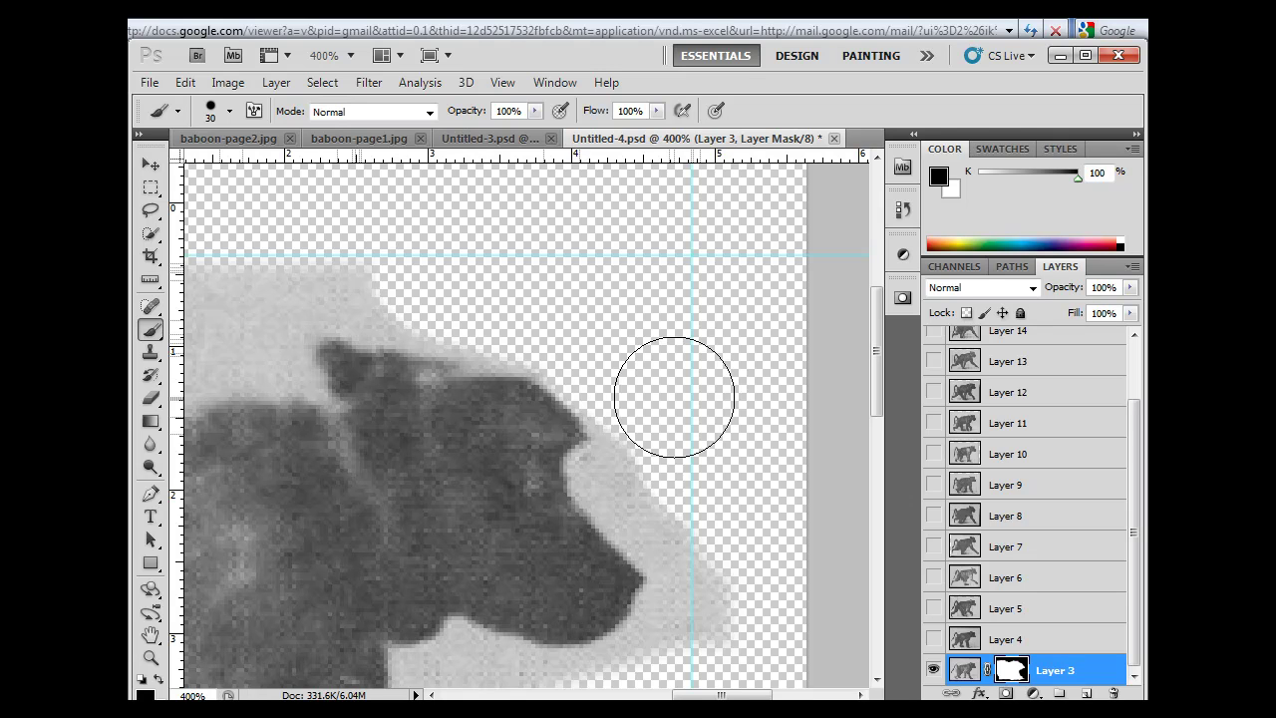
Shrink the brush to 10 px and raise its hardness to 84%.
{"action": "key", "text": "bracketleft"}
{"action": "key", "text": "bracketleft"}
{"action": "key", "text": "bracketleft"}
{"action": "key", "text": "bracketleft"}
{"action": "left_click", "coordinate": [229, 112]}
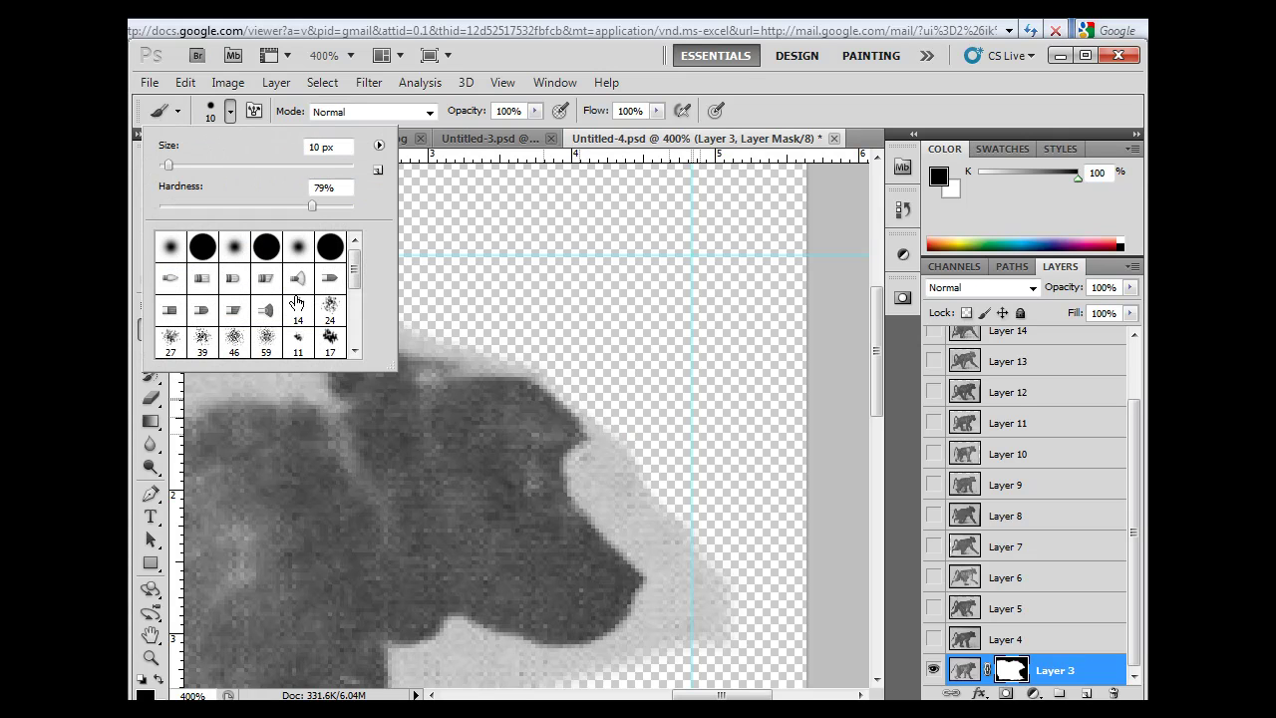
{"action": "left_click_drag", "start_coordinate": [315, 207], "coordinate": [323, 211]}
{"action": "left_click", "coordinate": [644, 465]}
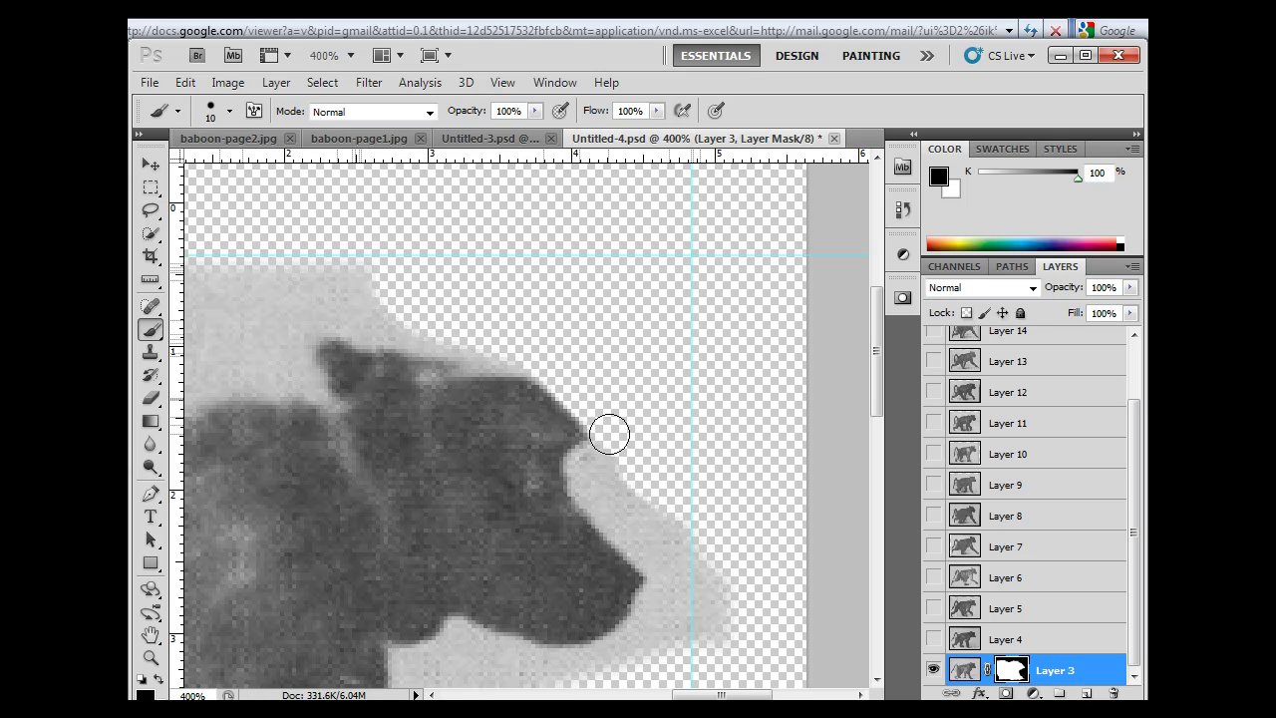
Paint out the halo along the head edge and the grey under the snout, then check the mask.
{"action": "mouse_move", "coordinate": [603, 443]}
{"action": "left_mouse_down"}
{"action": "mouse_move", "coordinate": [580, 477]}
{"action": "mouse_move", "coordinate": [655, 554]}
{"action": "mouse_move", "coordinate": [635, 478]}
{"action": "left_mouse_up"}
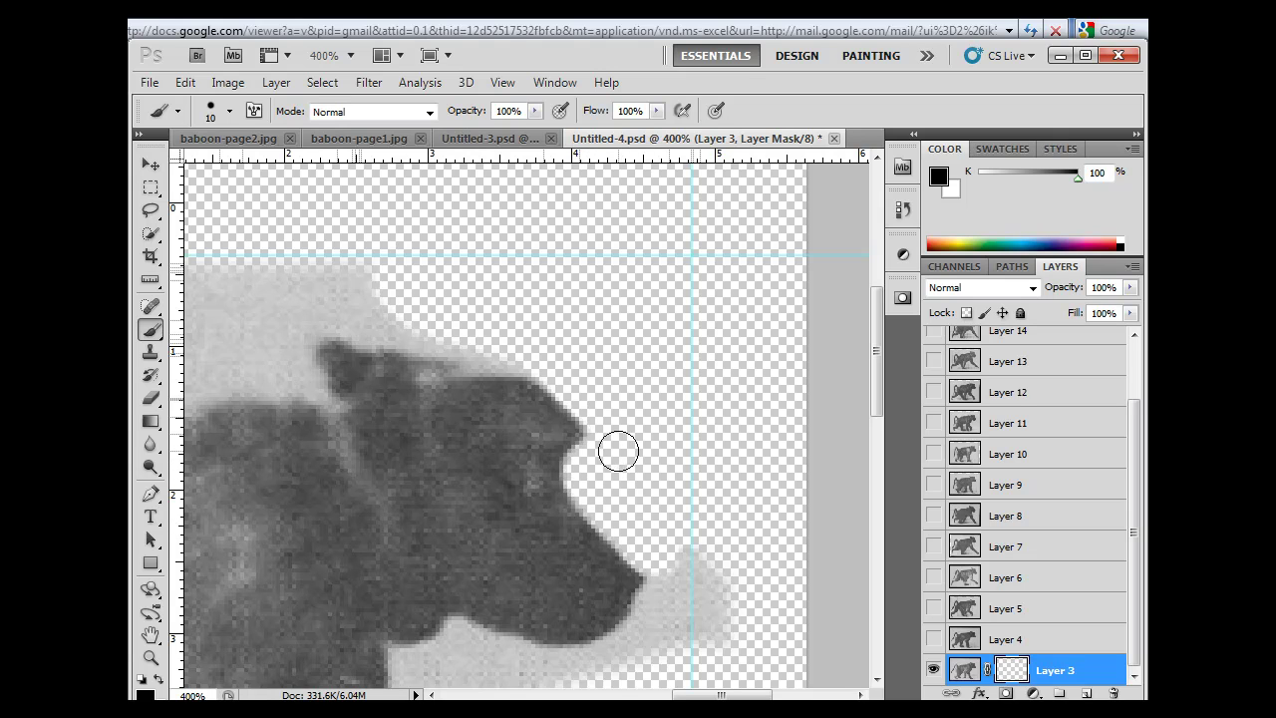
{"action": "mouse_move", "coordinate": [707, 538]}
{"action": "left_mouse_down"}
{"action": "mouse_move", "coordinate": [718, 625]}
{"action": "mouse_move", "coordinate": [741, 581]}
{"action": "mouse_move", "coordinate": [699, 657]}
{"action": "mouse_move", "coordinate": [710, 548]}
{"action": "mouse_move", "coordinate": [695, 604]}
{"action": "mouse_move", "coordinate": [691, 553]}
{"action": "mouse_move", "coordinate": [686, 571]}
{"action": "mouse_move", "coordinate": [673, 558]}
{"action": "mouse_move", "coordinate": [659, 576]}
{"action": "mouse_move", "coordinate": [618, 516]}
{"action": "mouse_move", "coordinate": [714, 597]}
{"action": "mouse_move", "coordinate": [657, 598]}
{"action": "mouse_move", "coordinate": [651, 626]}
{"action": "mouse_move", "coordinate": [671, 619]}
{"action": "mouse_move", "coordinate": [675, 655]}
{"action": "mouse_move", "coordinate": [642, 658]}
{"action": "mouse_move", "coordinate": [646, 619]}
{"action": "mouse_move", "coordinate": [621, 658]}
{"action": "left_mouse_up"}
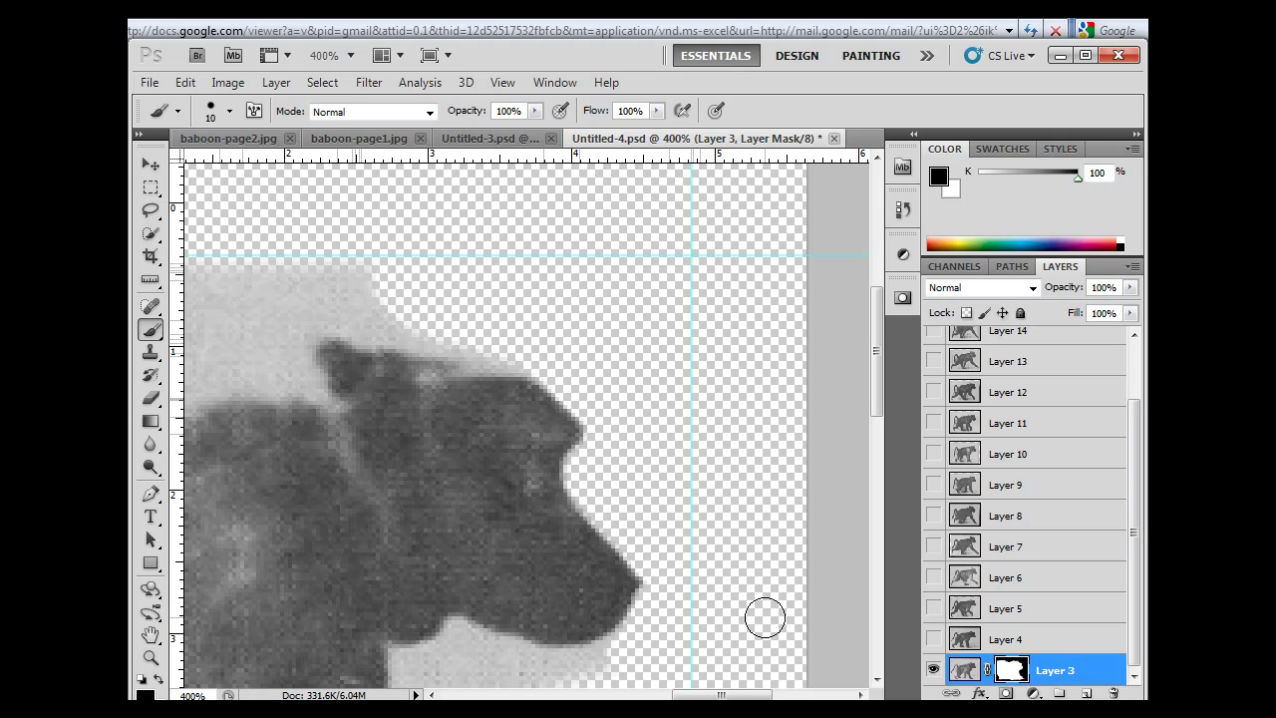
{"action": "left_click_drag", "start_coordinate": [710, 565], "coordinate": [675, 489]}
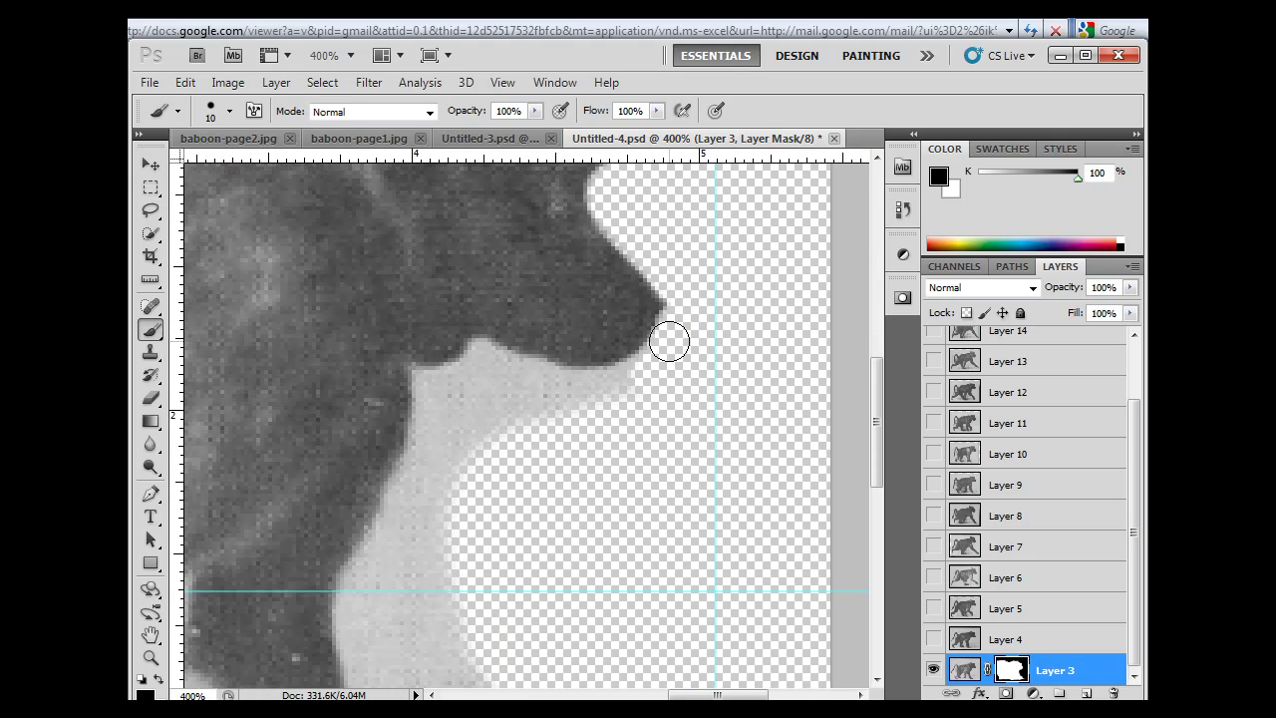
{"action": "mouse_move", "coordinate": [666, 350]}
{"action": "left_mouse_down"}
{"action": "mouse_move", "coordinate": [615, 389]}
{"action": "mouse_move", "coordinate": [534, 381]}
{"action": "mouse_move", "coordinate": [554, 436]}
{"action": "mouse_move", "coordinate": [588, 416]}
{"action": "left_mouse_up"}
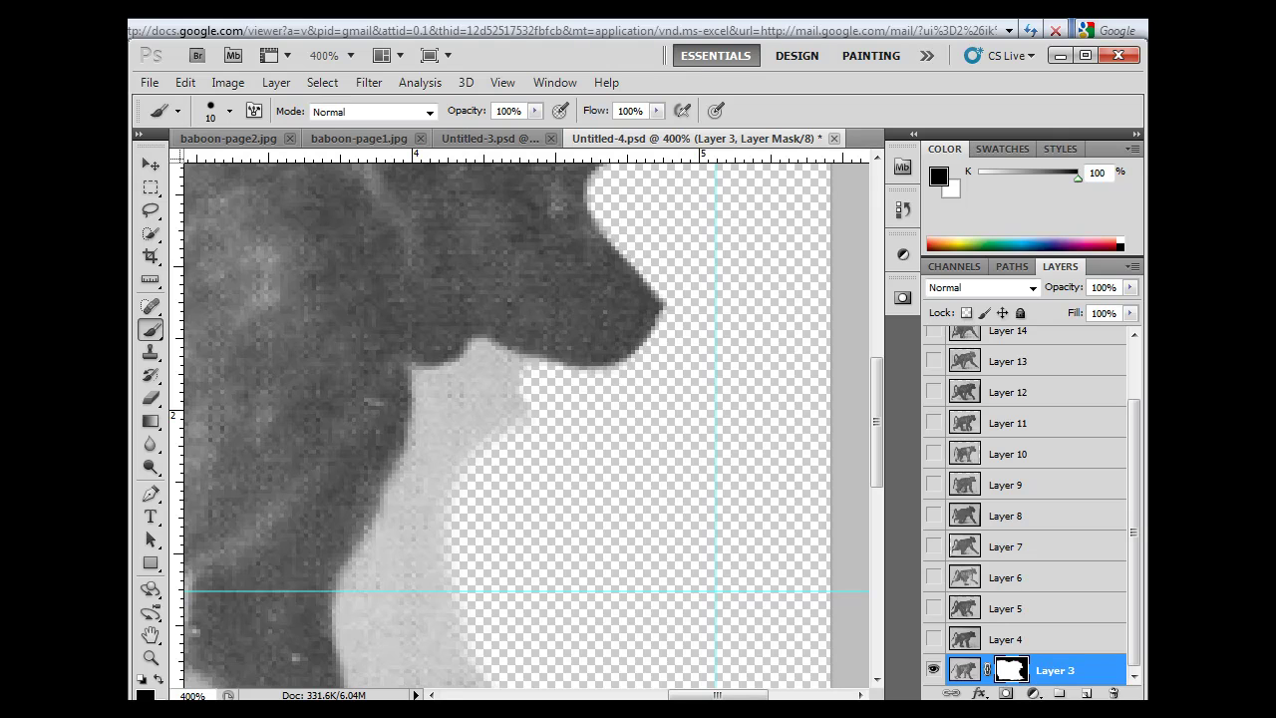
{"action": "left_click_drag", "start_coordinate": [638, 50], "coordinate": [638, 37]}
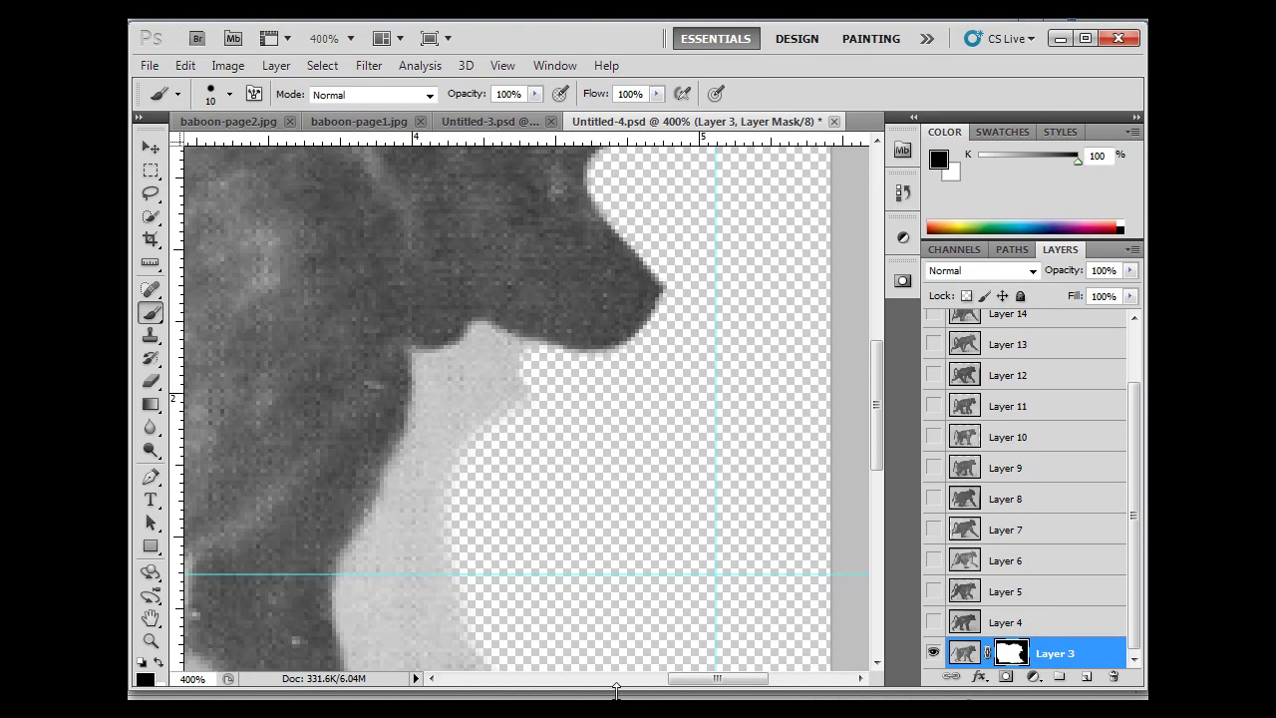
{"action": "left_click_drag", "start_coordinate": [616, 689], "coordinate": [222, 690]}
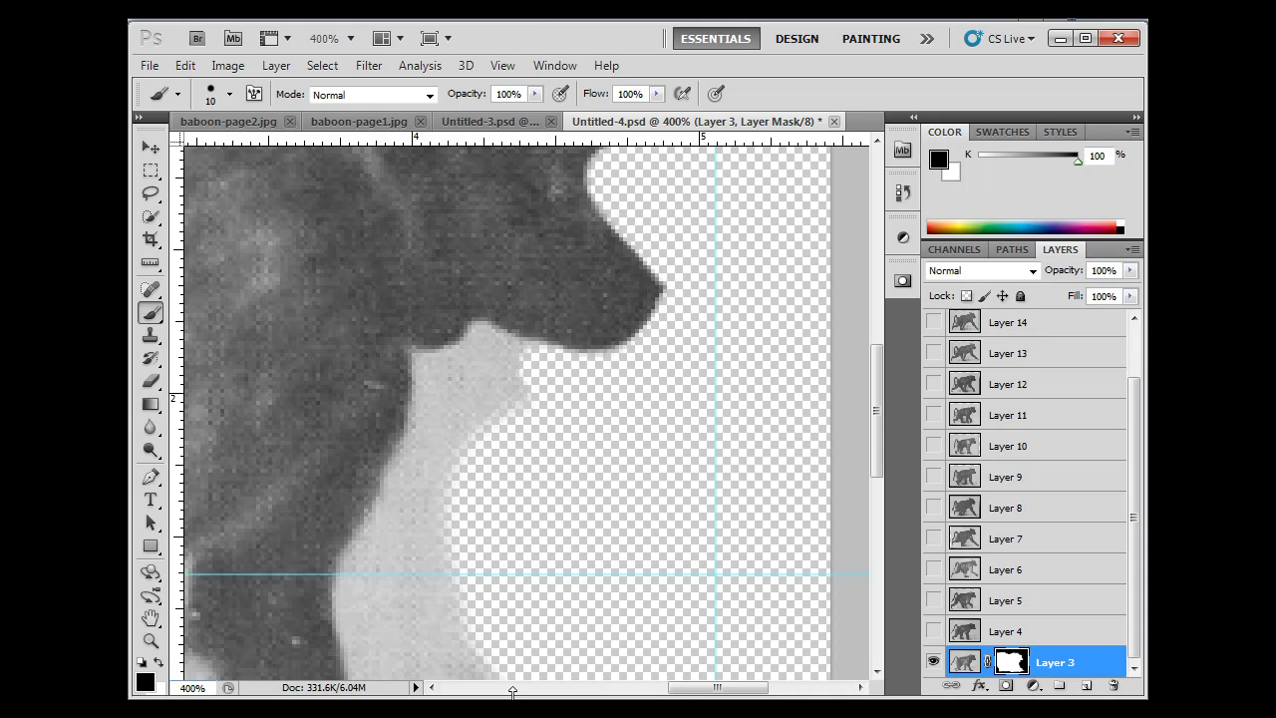
{"action": "left_click", "coordinate": [1014, 663], "text": "alt"}
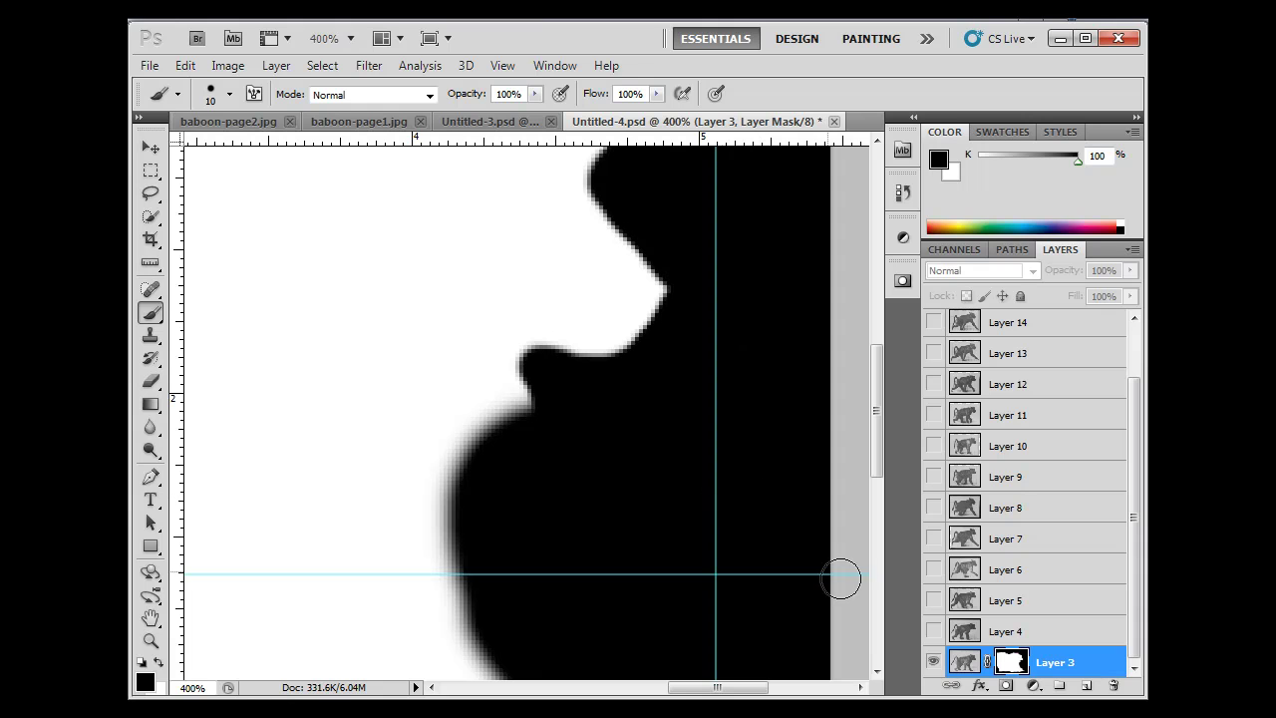
{"action": "left_click", "coordinate": [1011, 671], "text": "alt"}
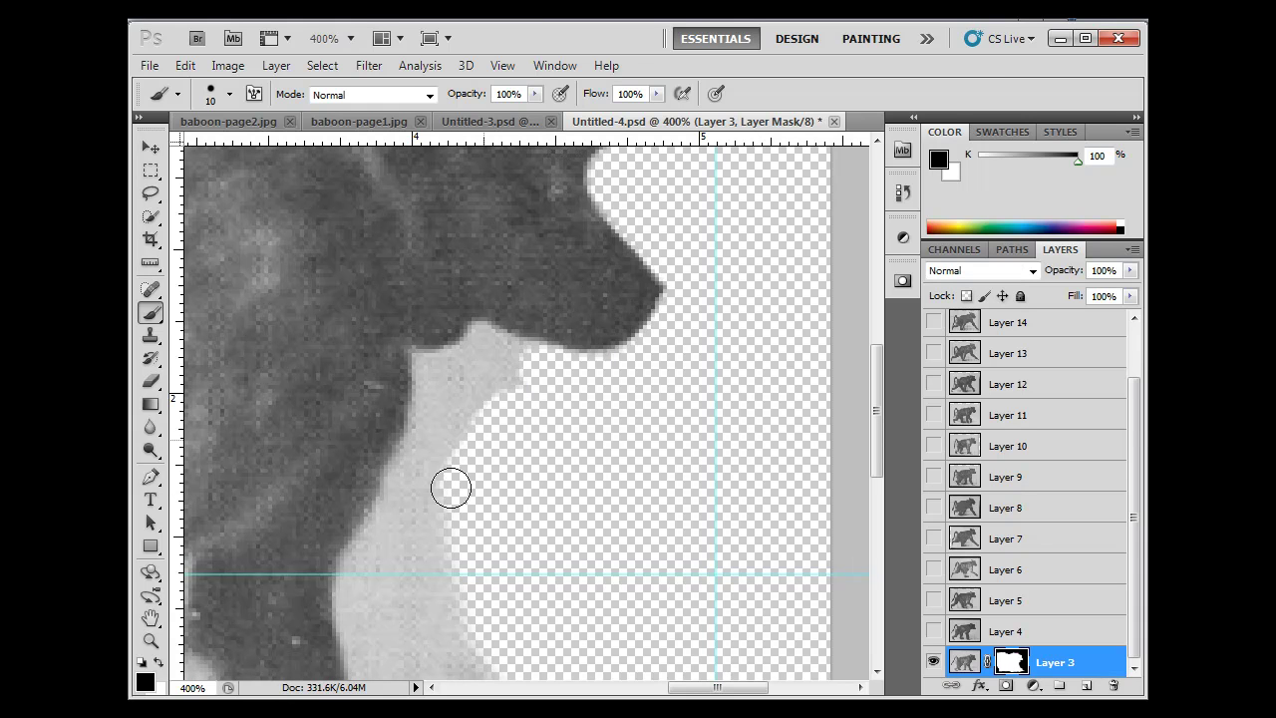
Paint black on the mask along the neck's right edge, under the jaw and over the head's top.
{"action": "mouse_move", "coordinate": [450, 488]}
{"action": "left_mouse_down"}
{"action": "mouse_move", "coordinate": [541, 370]}
{"action": "mouse_move", "coordinate": [521, 370]}
{"action": "mouse_move", "coordinate": [541, 362]}
{"action": "mouse_move", "coordinate": [485, 336]}
{"action": "mouse_move", "coordinate": [470, 356]}
{"action": "mouse_move", "coordinate": [495, 365]}
{"action": "mouse_move", "coordinate": [435, 464]}
{"action": "mouse_move", "coordinate": [446, 397]}
{"action": "mouse_move", "coordinate": [432, 442]}
{"action": "mouse_move", "coordinate": [430, 373]}
{"action": "mouse_move", "coordinate": [464, 373]}
{"action": "left_mouse_up"}
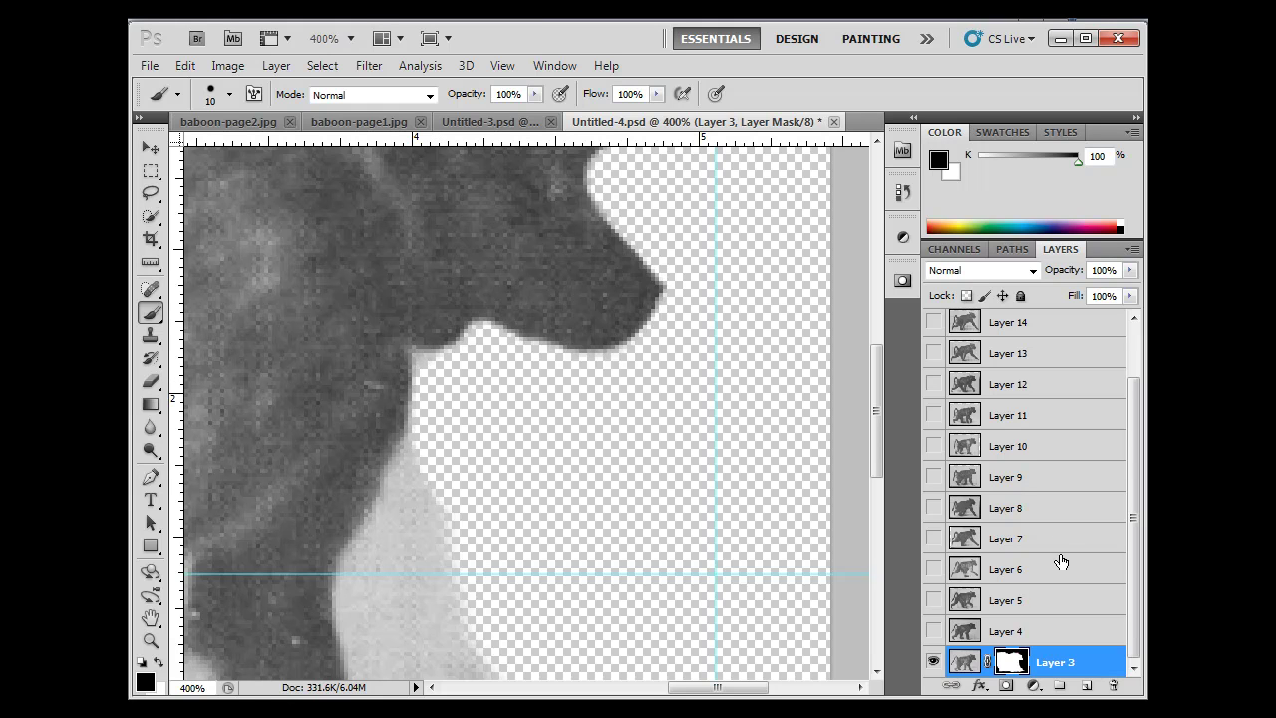
{"action": "left_click_drag", "start_coordinate": [1135, 478], "coordinate": [1128, 583]}
{"action": "mouse_move", "coordinate": [481, 343]}
{"action": "left_mouse_down"}
{"action": "mouse_move", "coordinate": [594, 373]}
{"action": "mouse_move", "coordinate": [676, 338]}
{"action": "left_mouse_up"}
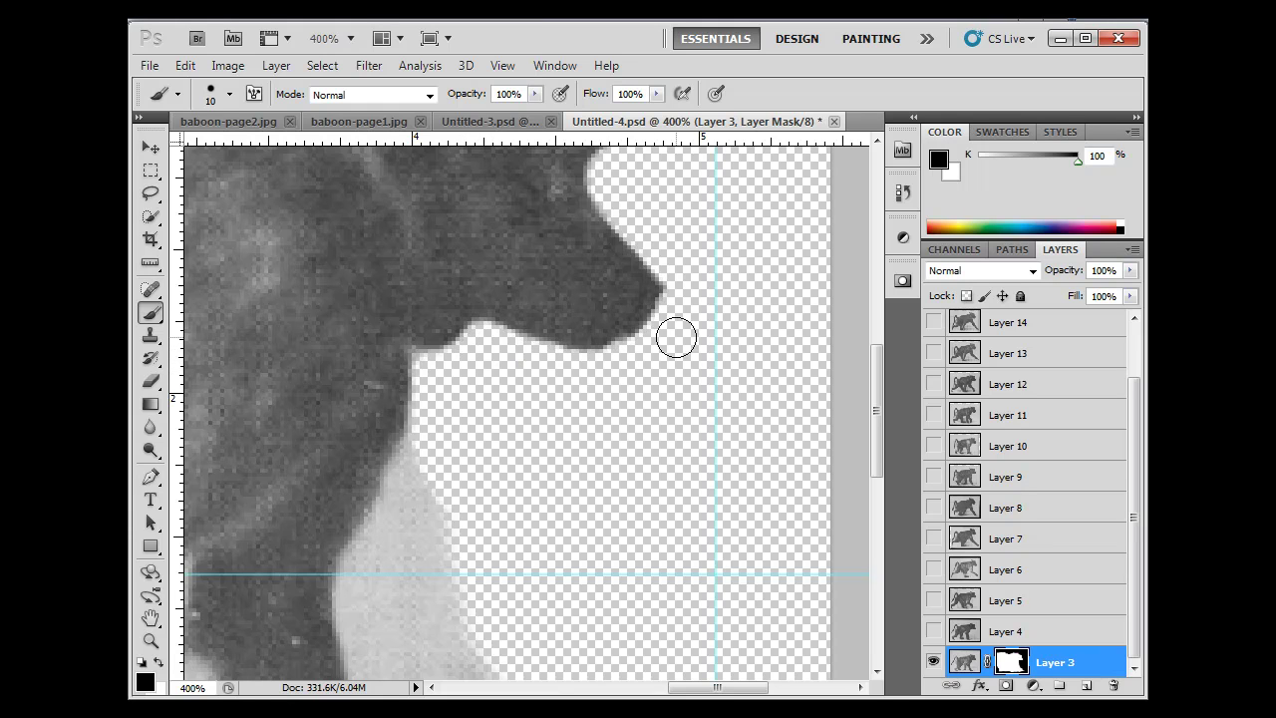
{"action": "left_click_drag", "start_coordinate": [877, 465], "coordinate": [862, 420]}
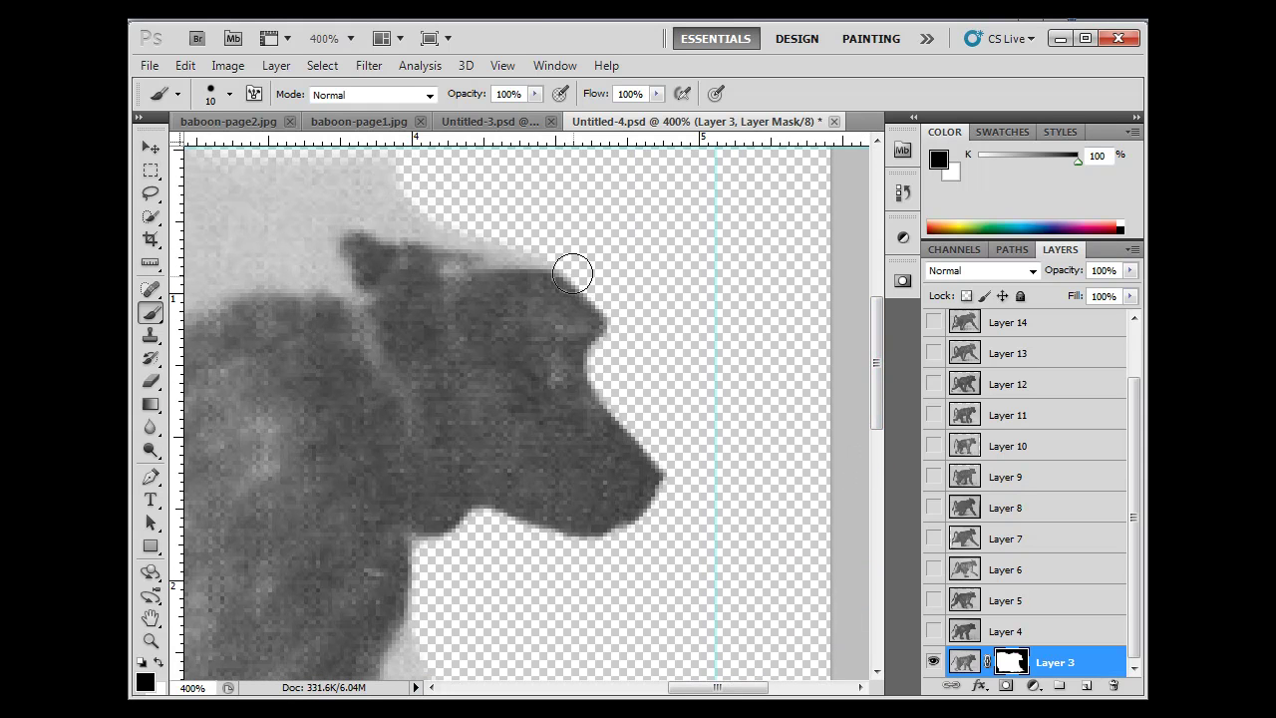
{"action": "mouse_move", "coordinate": [573, 273]}
{"action": "left_mouse_down"}
{"action": "mouse_move", "coordinate": [558, 252]}
{"action": "mouse_move", "coordinate": [494, 244]}
{"action": "mouse_move", "coordinate": [462, 219]}
{"action": "mouse_move", "coordinate": [326, 207]}
{"action": "mouse_move", "coordinate": [322, 219]}
{"action": "mouse_move", "coordinate": [379, 217]}
{"action": "mouse_move", "coordinate": [396, 200]}
{"action": "mouse_move", "coordinate": [394, 165]}
{"action": "mouse_move", "coordinate": [416, 163]}
{"action": "mouse_move", "coordinate": [575, 316]}
{"action": "mouse_move", "coordinate": [506, 293]}
{"action": "mouse_move", "coordinate": [469, 316]}
{"action": "mouse_move", "coordinate": [483, 296]}
{"action": "mouse_move", "coordinate": [615, 297]}
{"action": "mouse_move", "coordinate": [750, 392]}
{"action": "left_mouse_up"}
Zoom out to the whole baboon, toggle the mask off and on, and view the mask alone.
{"action": "key", "text": "ctrl+1"}
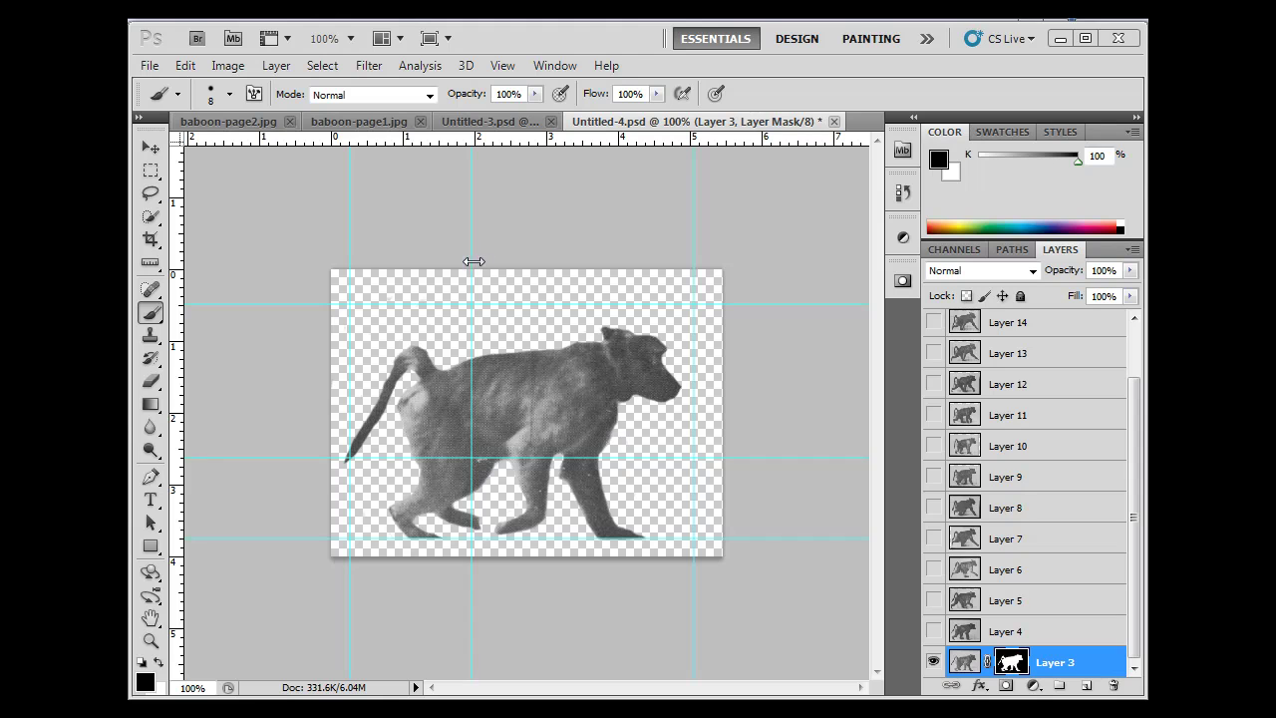
{"action": "left_click", "coordinate": [151, 317]}
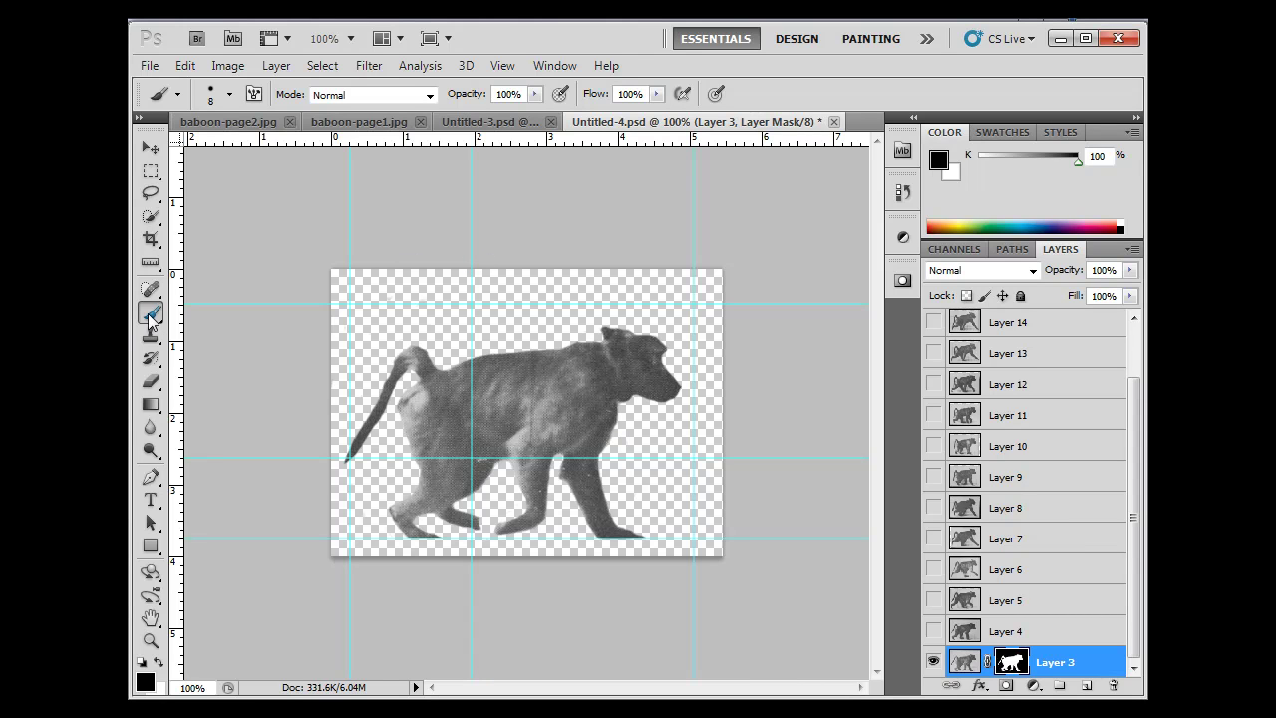
{"action": "left_click", "coordinate": [1011, 662], "text": "shift"}
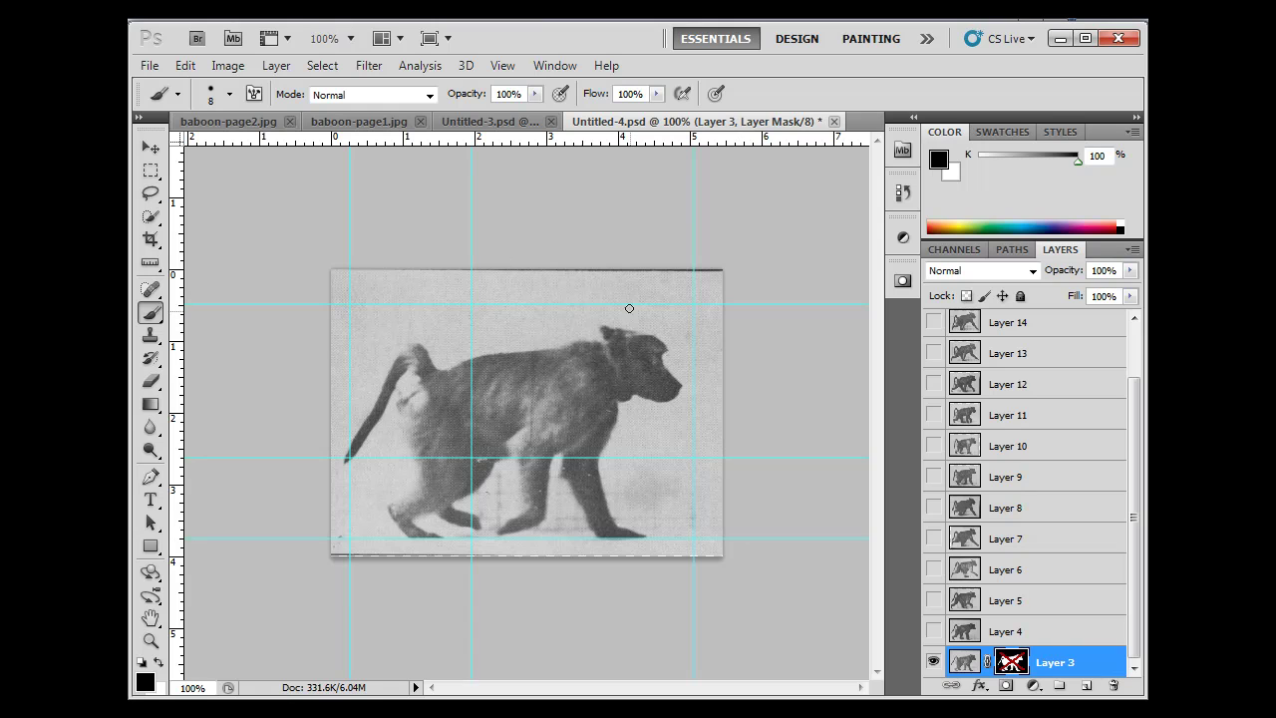
{"action": "left_click", "coordinate": [1013, 666], "text": "shift"}
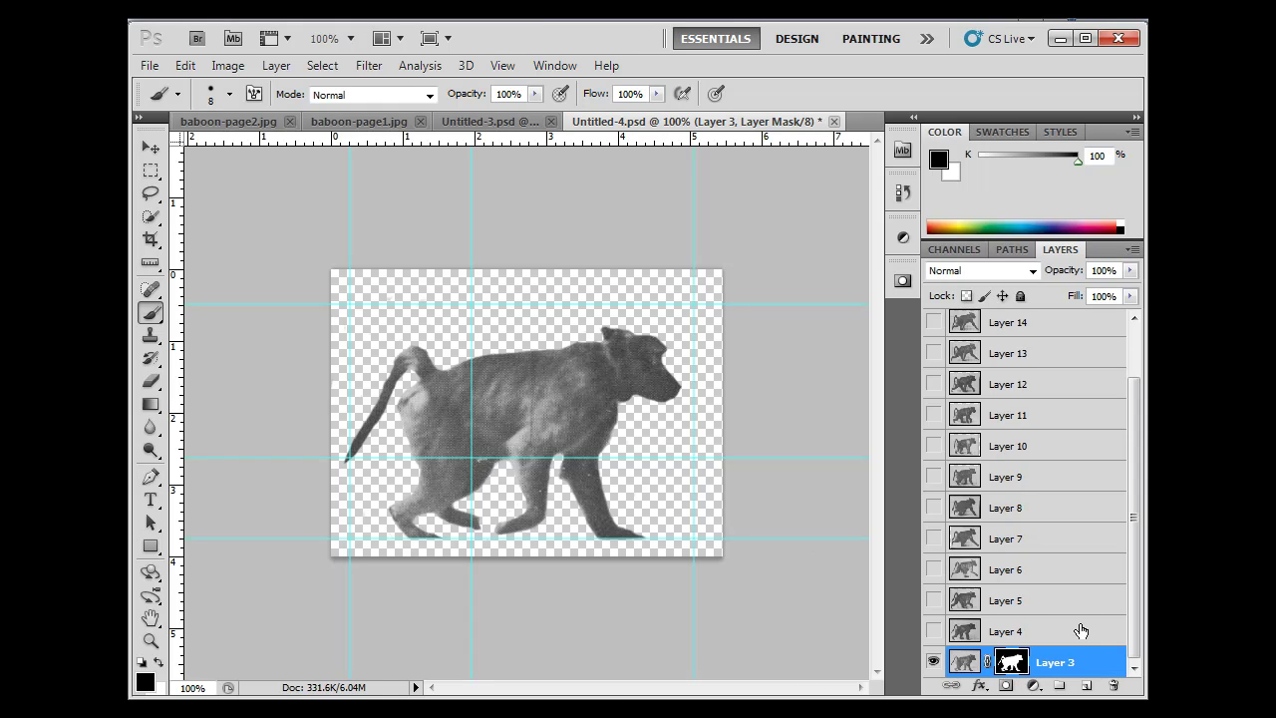
{"action": "left_click", "coordinate": [1012, 663], "text": "alt"}
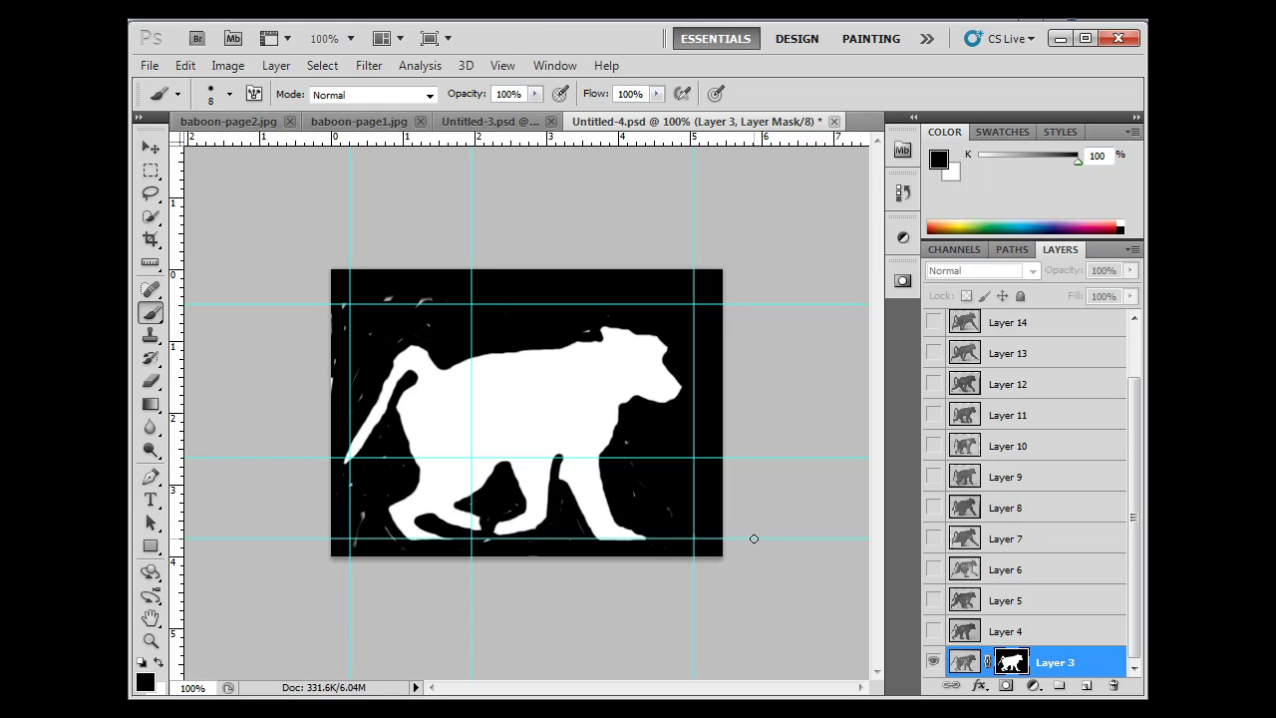
{"action": "left_click", "coordinate": [1011, 662], "text": "alt"}
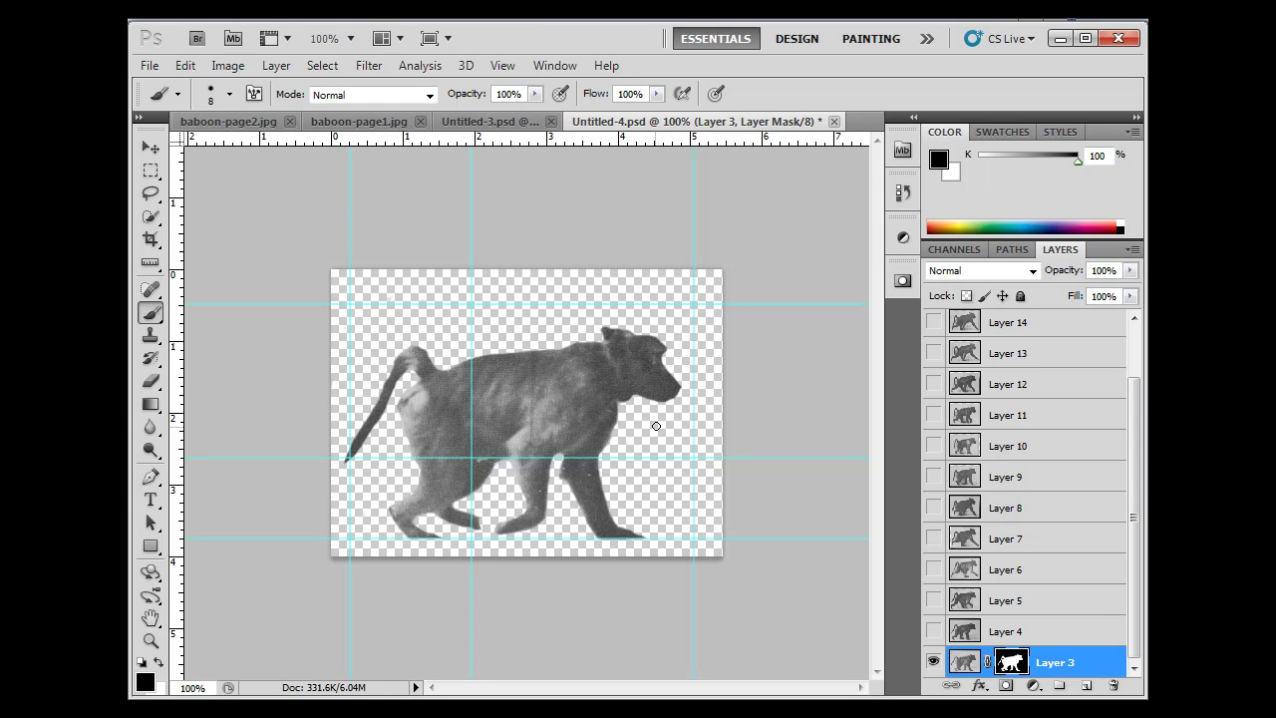
Mask part of the chin, then zoom to 200% and switch to a white brush.
{"action": "left_click_drag", "start_coordinate": [652, 418], "coordinate": [688, 366]}
{"action": "left_click", "coordinate": [151, 641]}
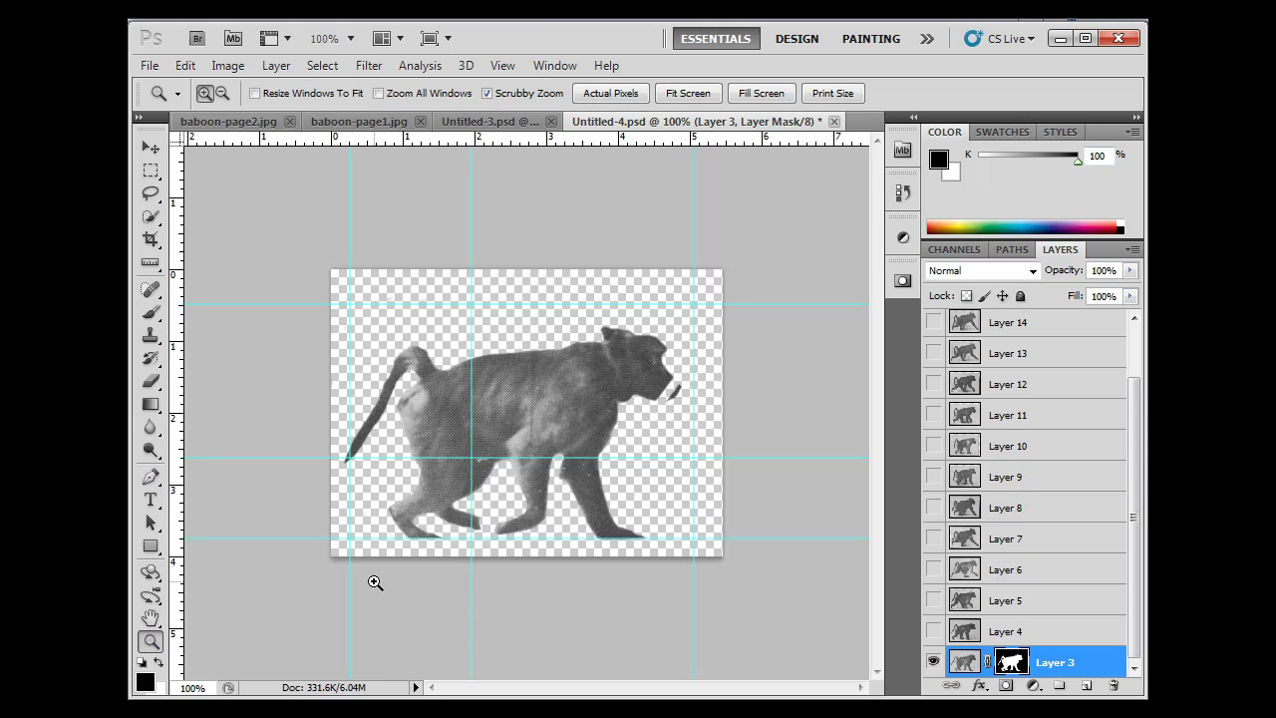
{"action": "left_click", "coordinate": [663, 412]}
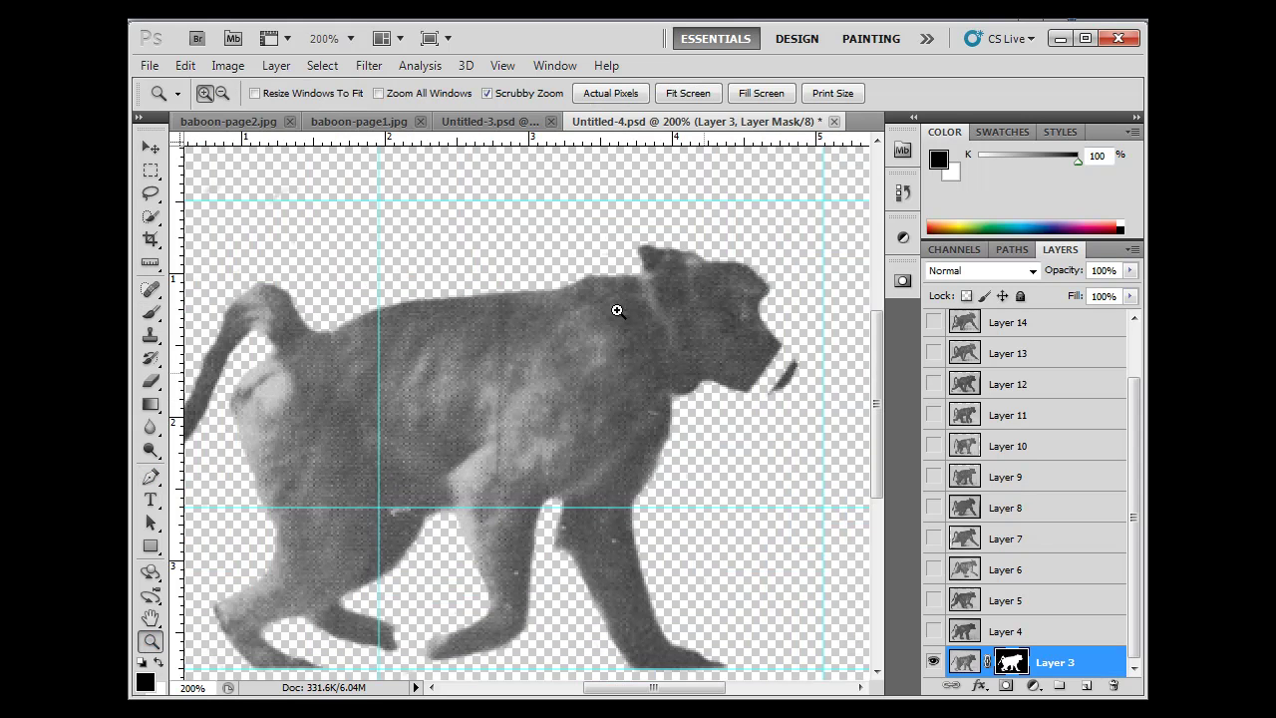
{"action": "left_click", "coordinate": [158, 664]}
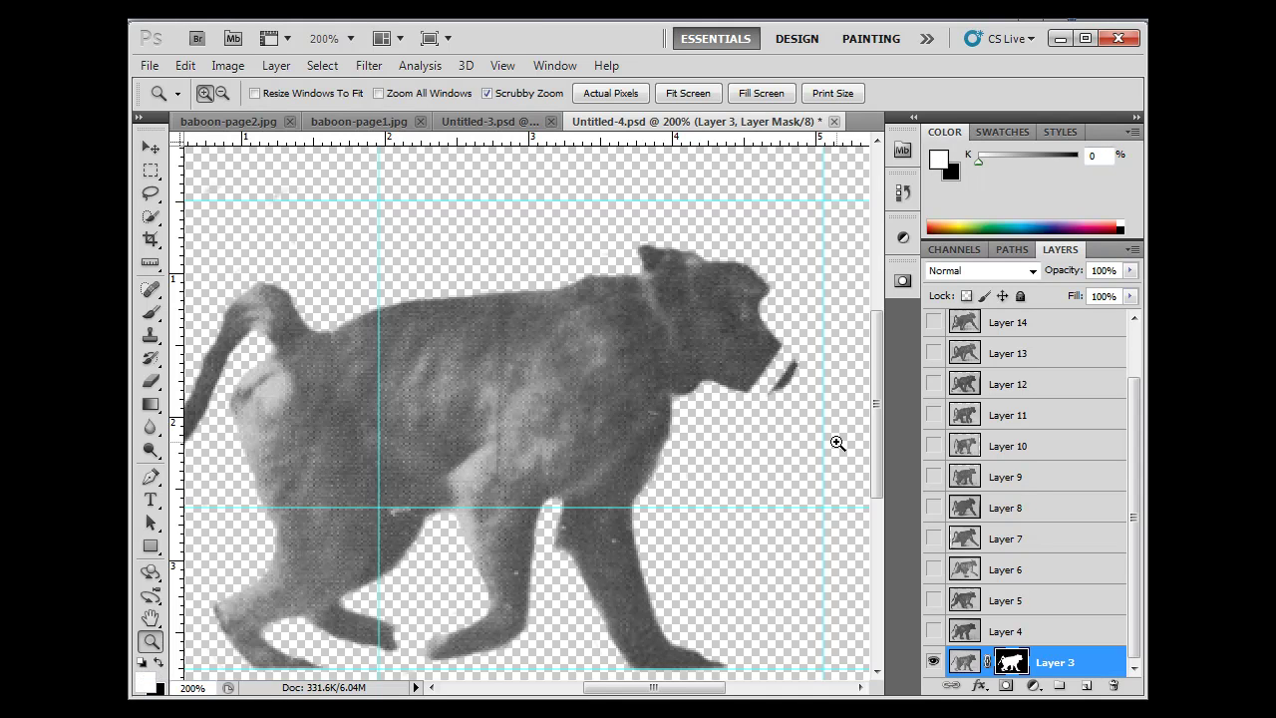
{"action": "left_click", "coordinate": [158, 312]}
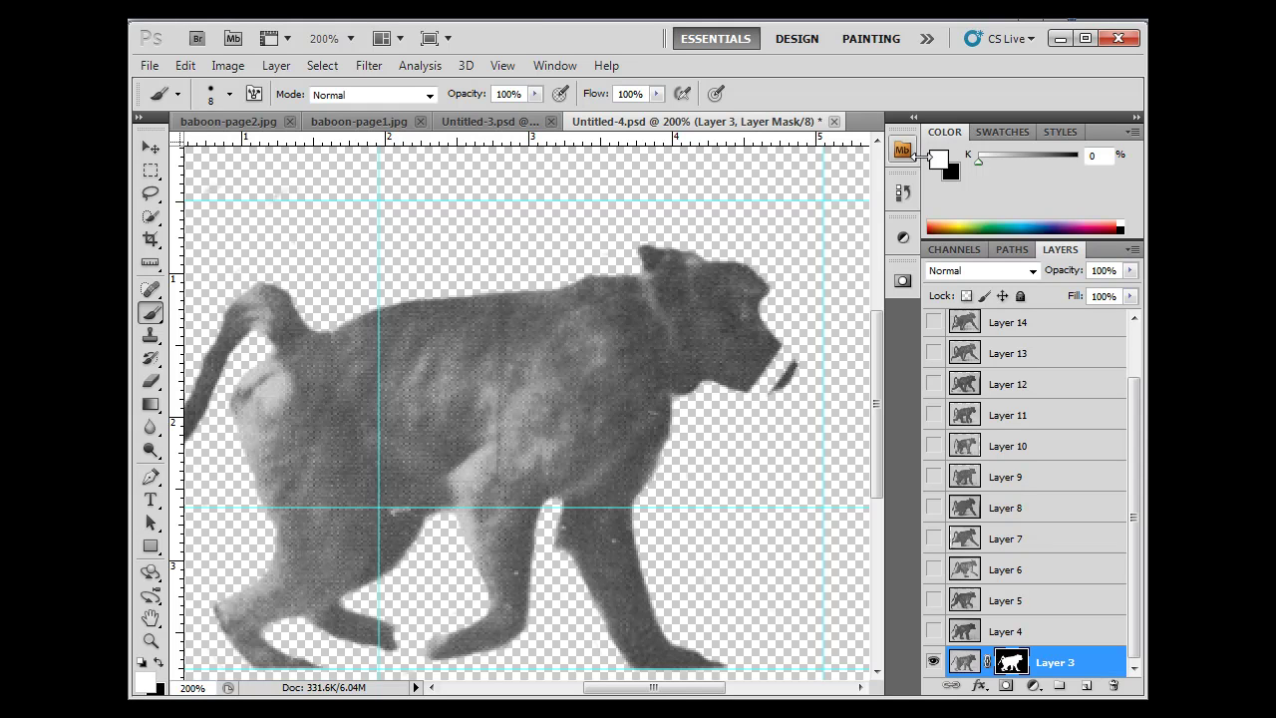
Repaint the mask white around the mouth and lower jaw, then black over the streak below.
{"action": "mouse_move", "coordinate": [774, 366]}
{"action": "left_mouse_down"}
{"action": "mouse_move", "coordinate": [775, 355]}
{"action": "mouse_move", "coordinate": [788, 365]}
{"action": "mouse_move", "coordinate": [777, 353]}
{"action": "mouse_move", "coordinate": [783, 371]}
{"action": "left_mouse_up"}
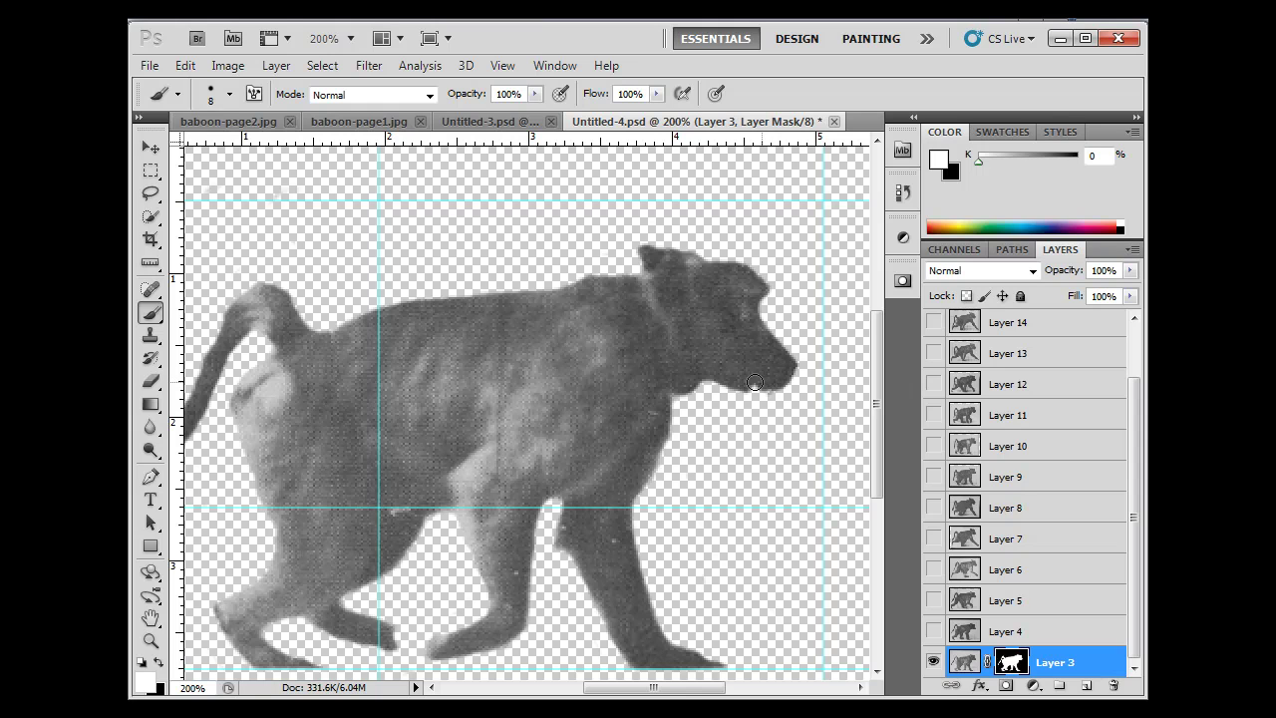
{"action": "left_click_drag", "start_coordinate": [762, 384], "coordinate": [773, 377]}
{"action": "left_click_drag", "start_coordinate": [786, 385], "coordinate": [807, 407]}
{"action": "left_click", "coordinate": [157, 660]}
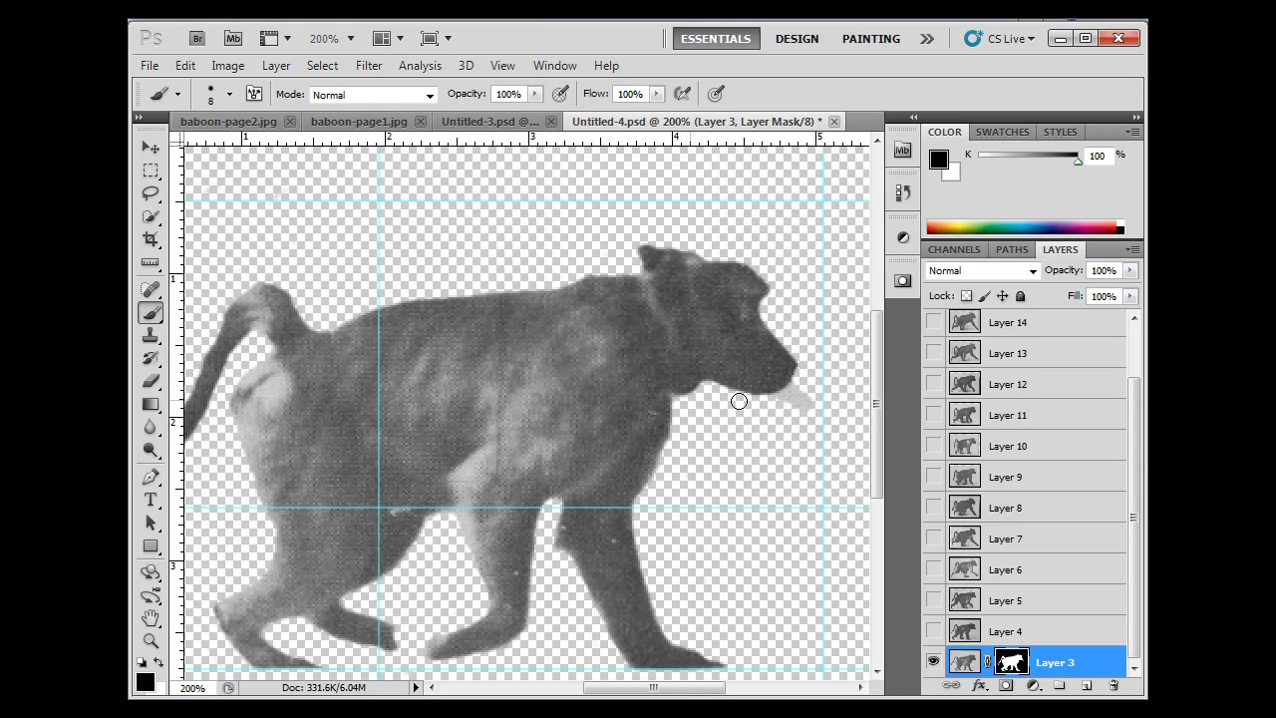
{"action": "mouse_move", "coordinate": [819, 429]}
{"action": "left_mouse_down"}
{"action": "mouse_move", "coordinate": [820, 402]}
{"action": "mouse_move", "coordinate": [787, 393]}
{"action": "mouse_move", "coordinate": [800, 379]}
{"action": "mouse_move", "coordinate": [760, 402]}
{"action": "left_mouse_up"}
Zoom back to 100%, add a new layer, and set the foreground colour to dark red #790000.
{"action": "key", "text": "ctrl+minus"}
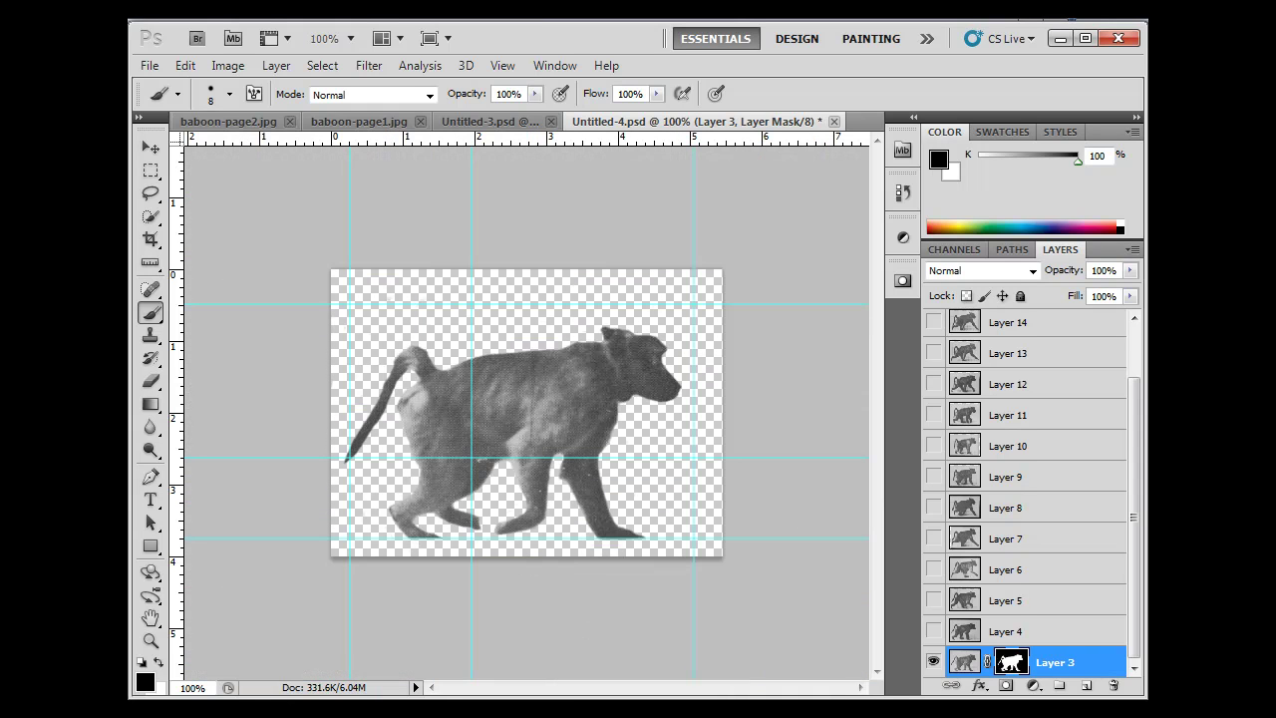
{"action": "left_click", "coordinate": [1084, 689]}
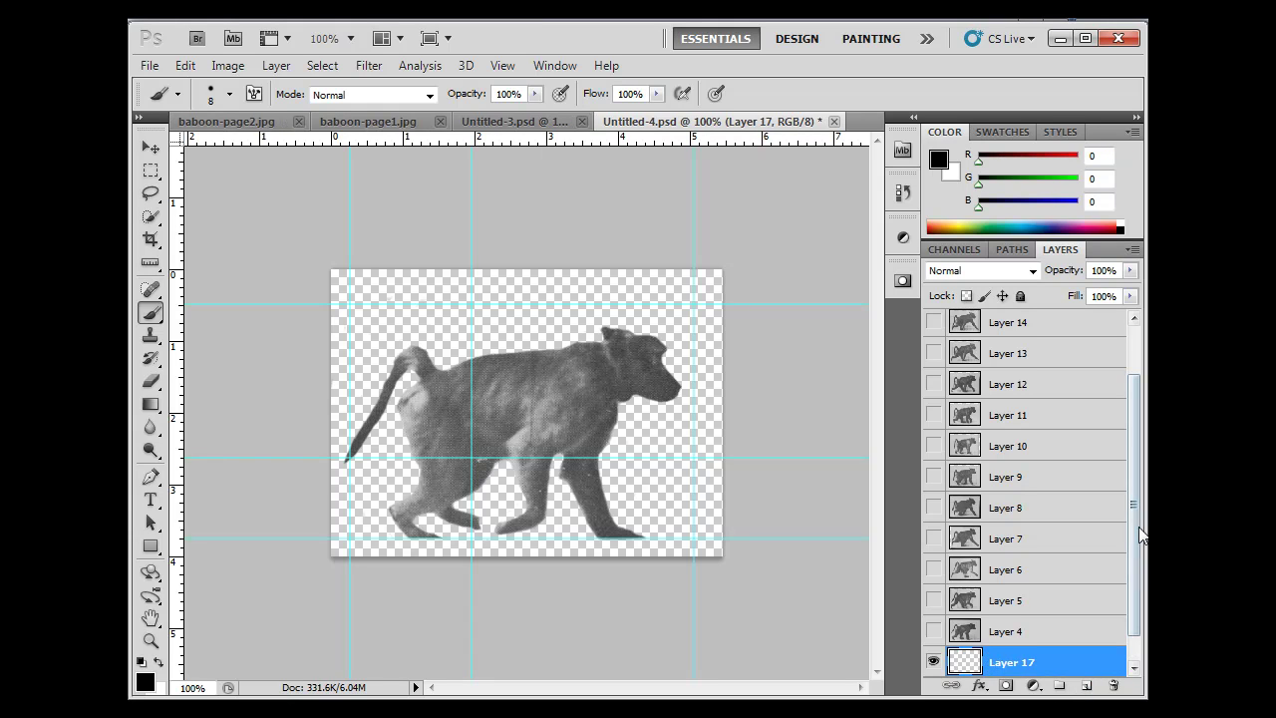
{"action": "left_click_drag", "start_coordinate": [1134, 538], "coordinate": [1133, 558]}
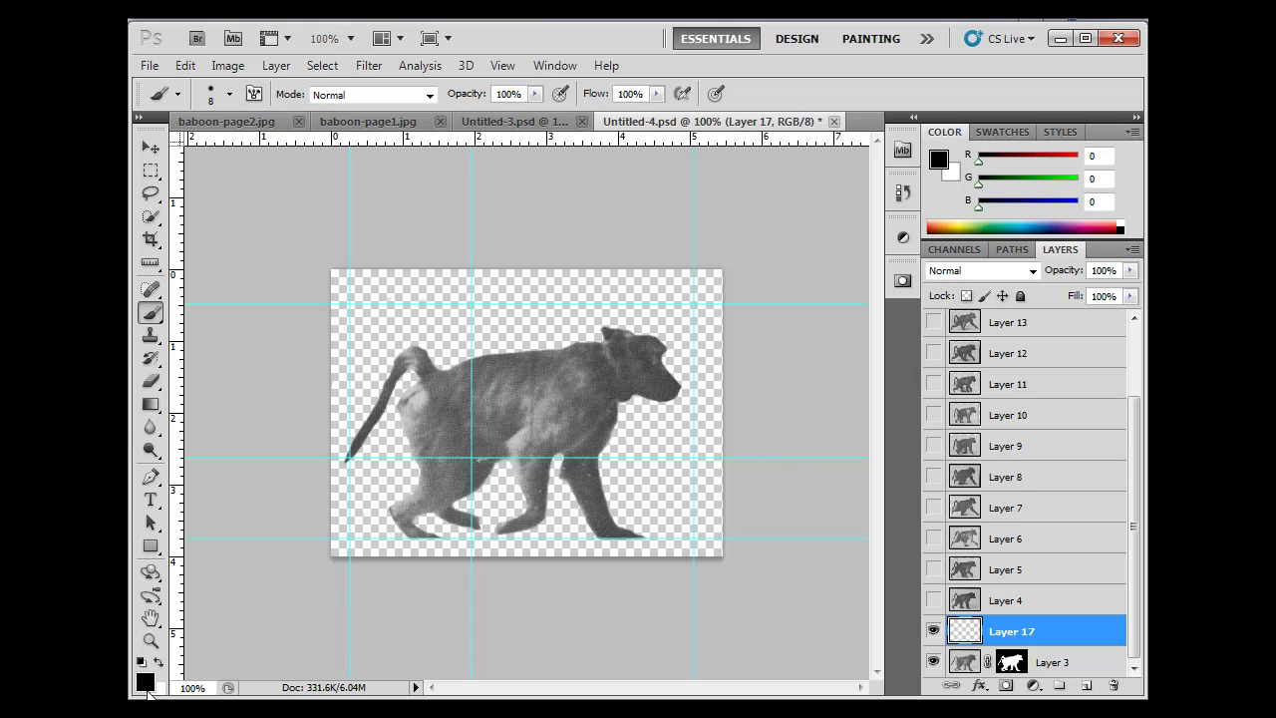
{"action": "left_click", "coordinate": [145, 683]}
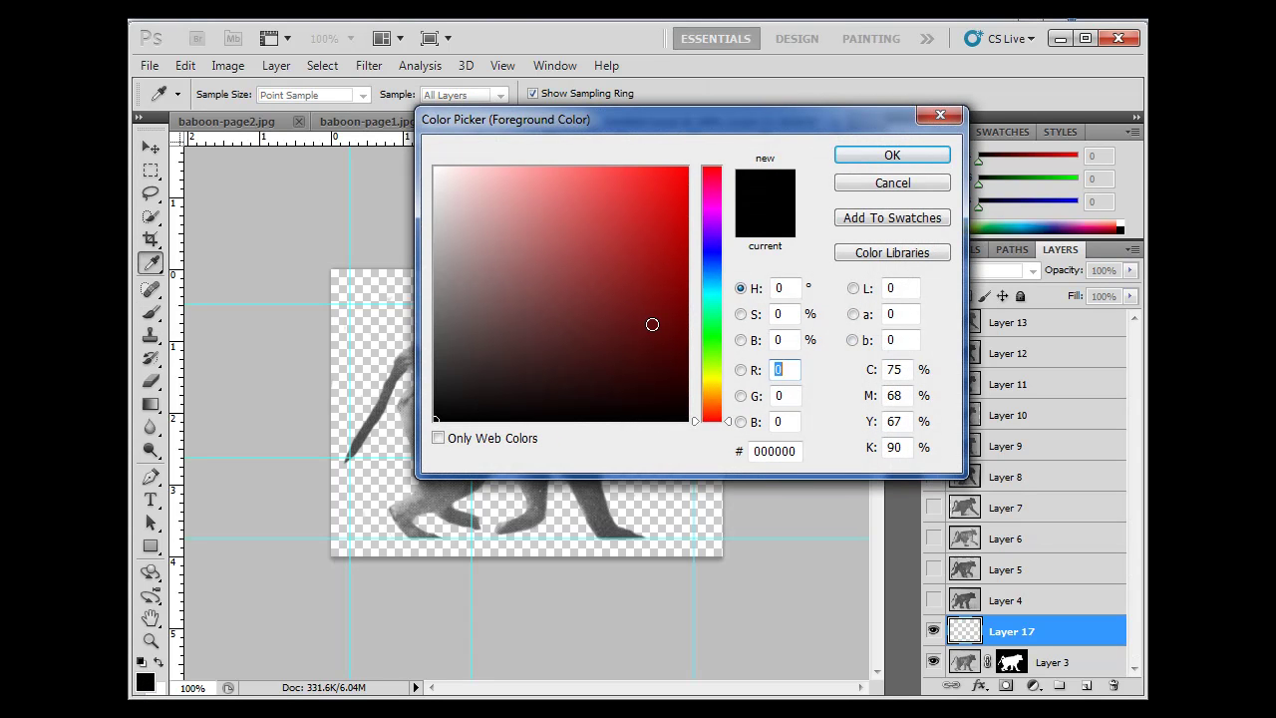
{"action": "left_click_drag", "start_coordinate": [653, 322], "coordinate": [691, 300]}
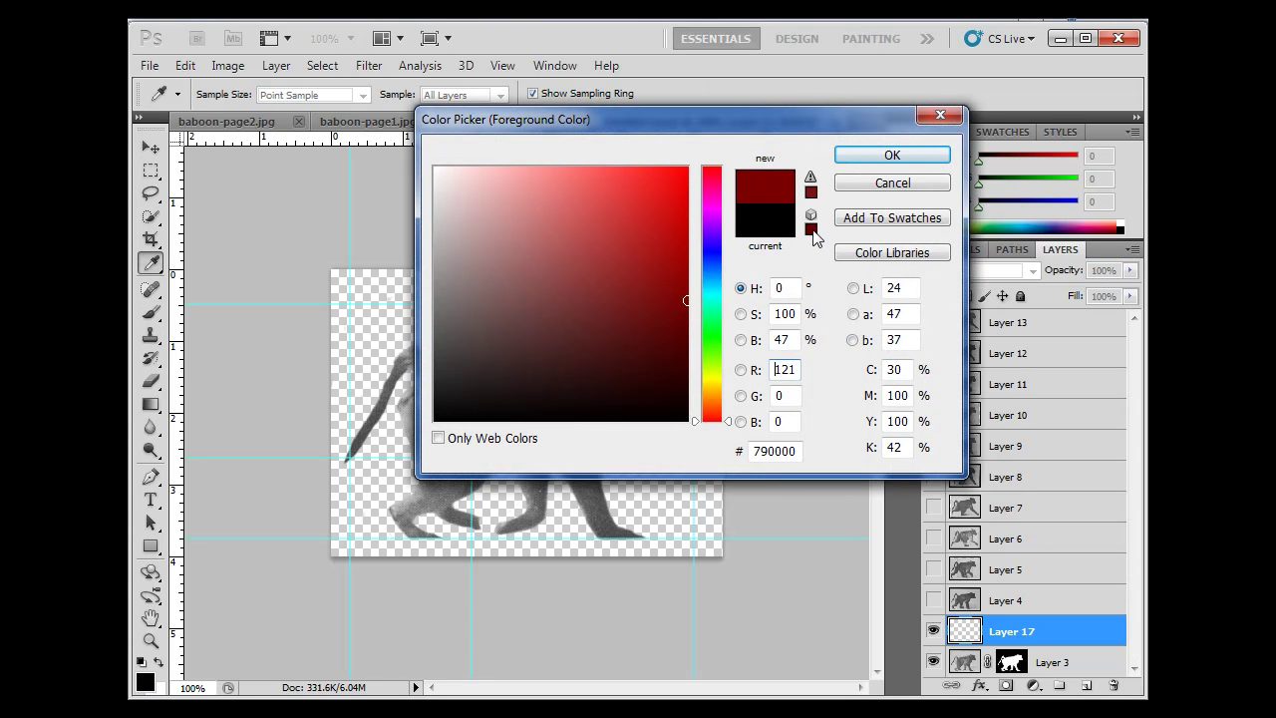
{"action": "left_click", "coordinate": [893, 155]}
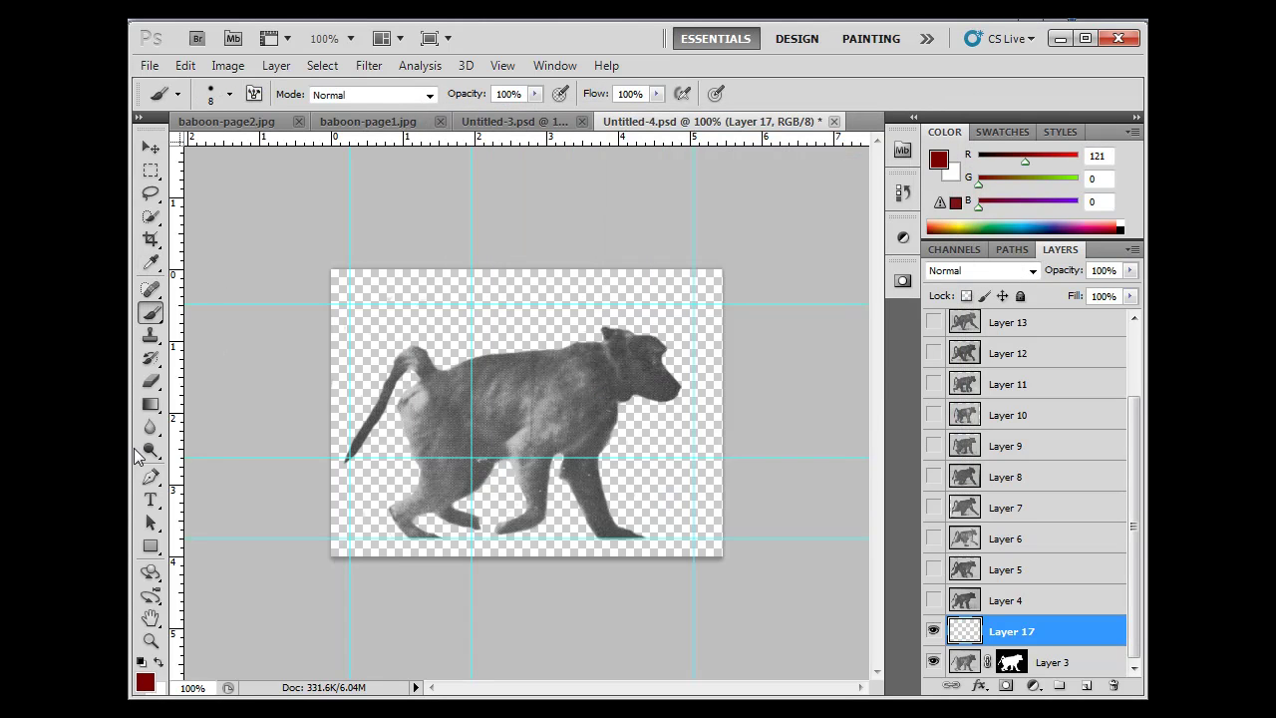
Fill Layer 17 with the dark red using the Paint Bucket, then add a duplicate and an empty layer.
{"action": "left_click", "coordinate": [935, 631]}
{"action": "left_click", "coordinate": [935, 631]}
{"action": "left_click", "coordinate": [152, 405]}
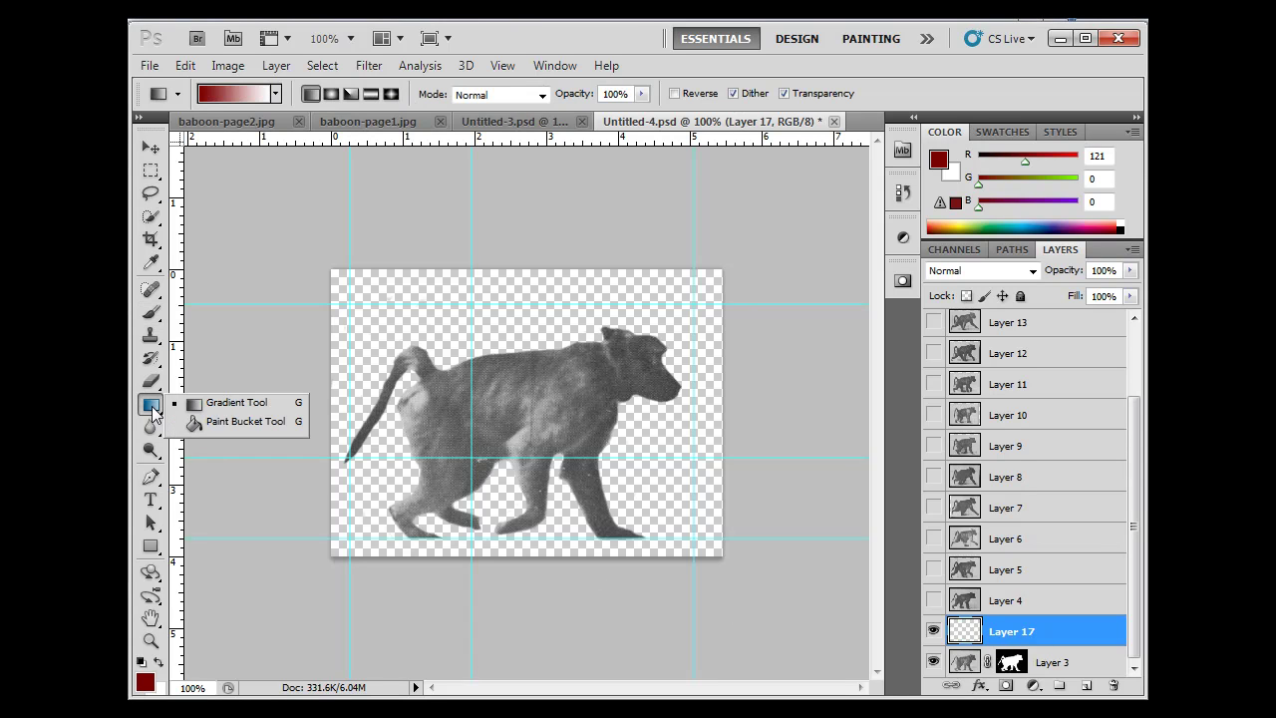
{"action": "left_click", "coordinate": [226, 425]}
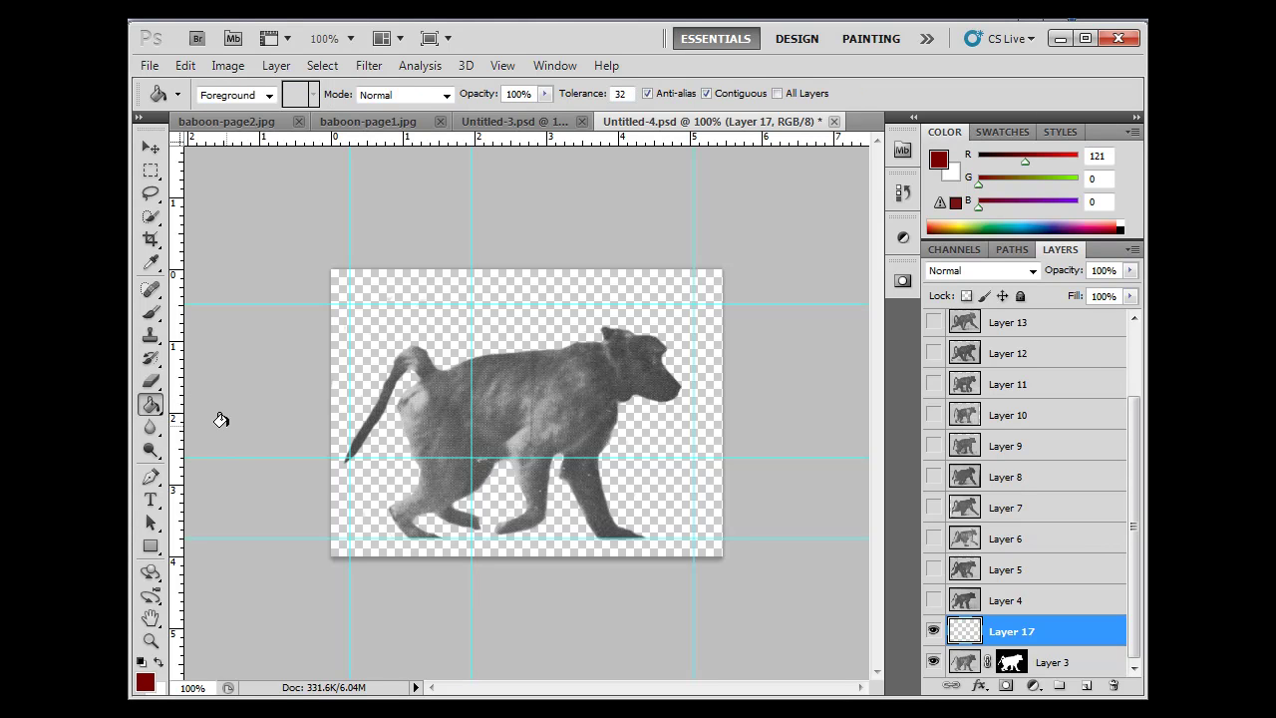
{"action": "left_click", "coordinate": [438, 320]}
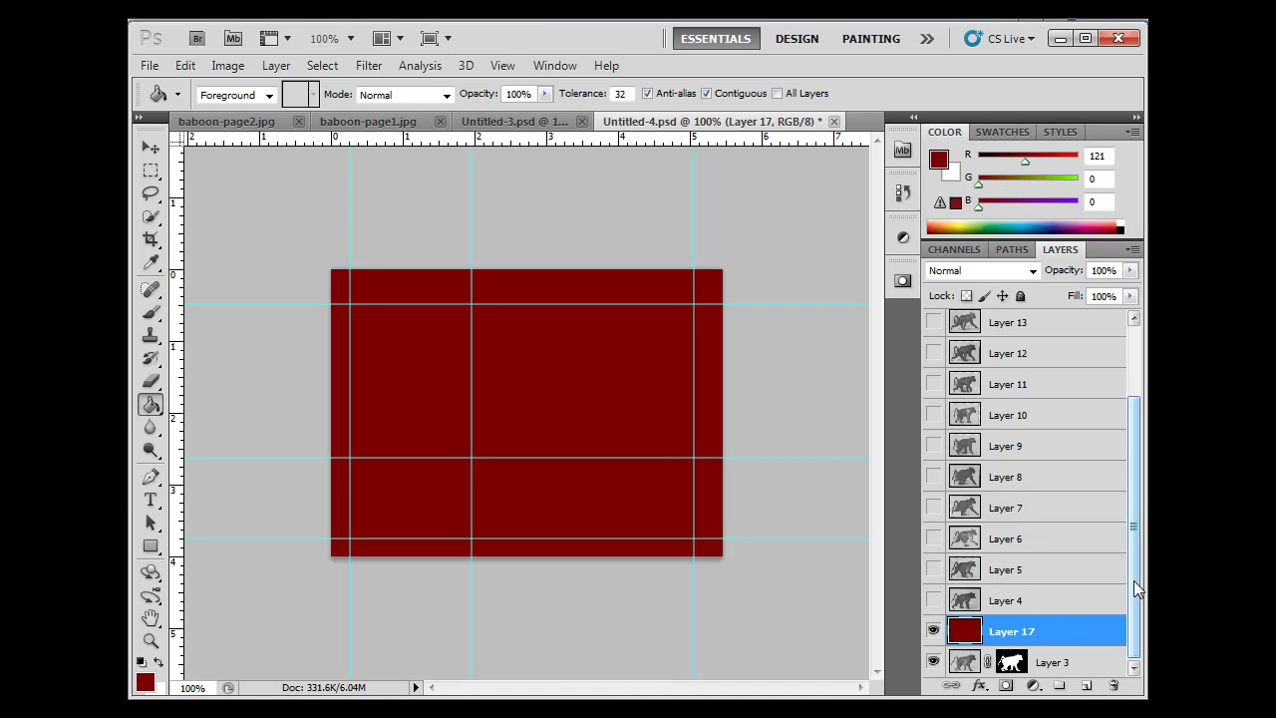
{"action": "left_click_drag", "start_coordinate": [1077, 641], "coordinate": [1081, 686]}
{"action": "left_click", "coordinate": [1078, 686]}
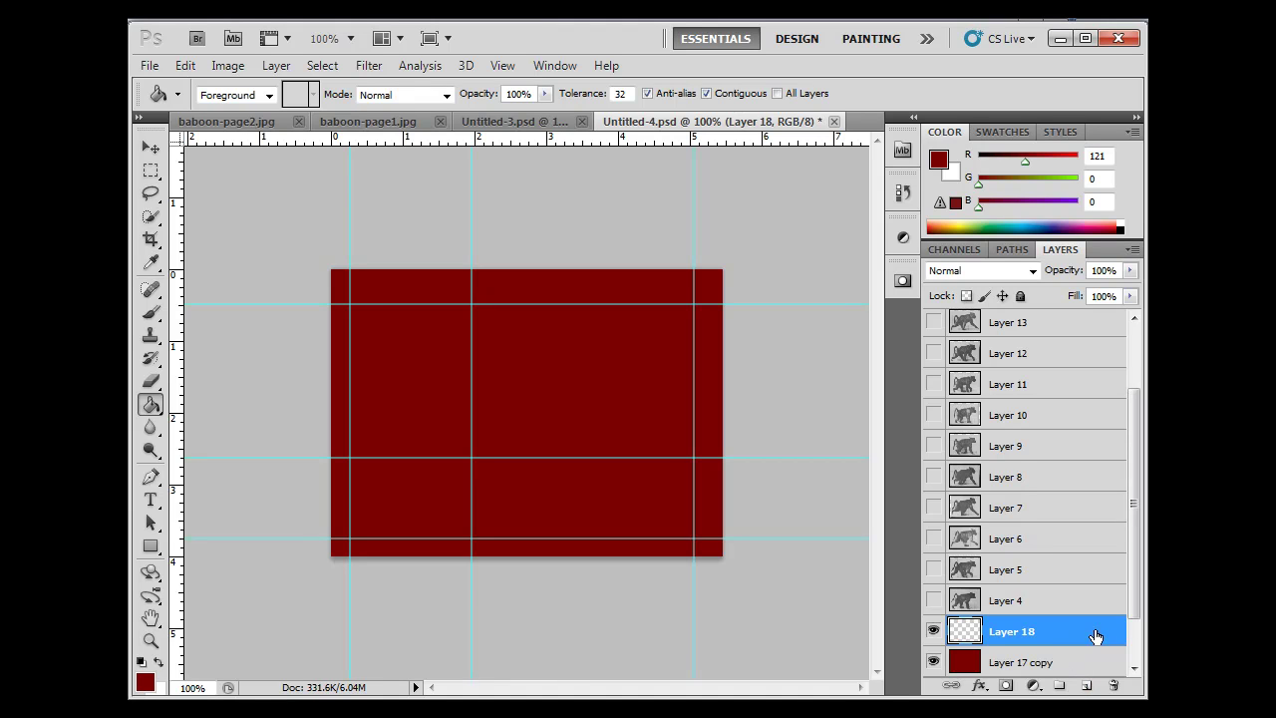
Undo Layer 18, delete Layer 17 copy, and move Layer 3 above the red Layer 17.
{"action": "key", "text": "ctrl+z"}
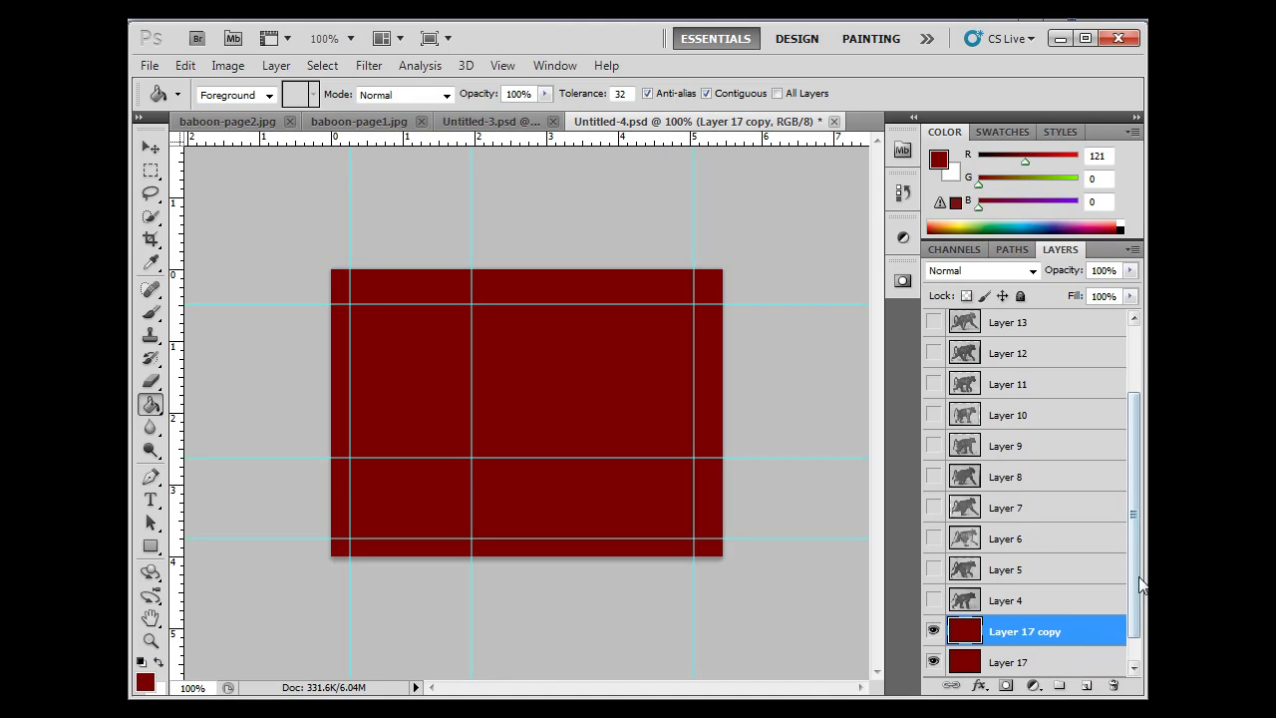
{"action": "left_click_drag", "start_coordinate": [1132, 546], "coordinate": [1133, 646]}
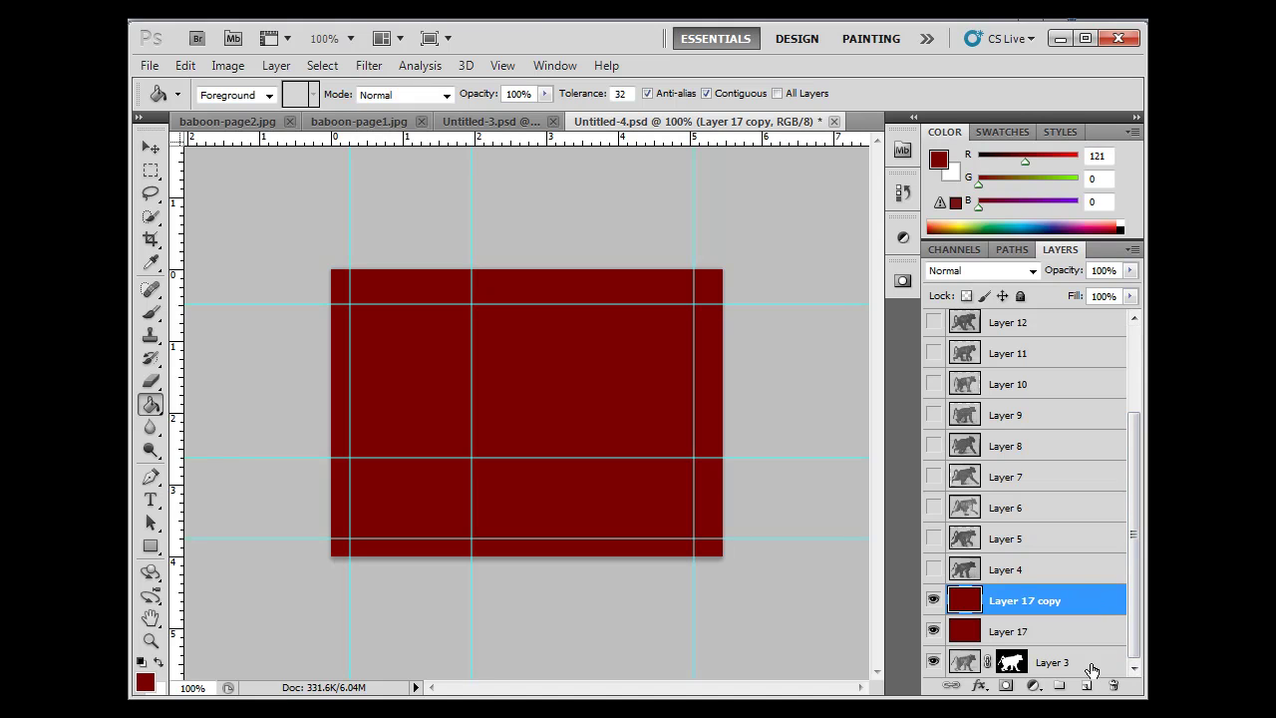
{"action": "left_click", "coordinate": [1114, 687]}
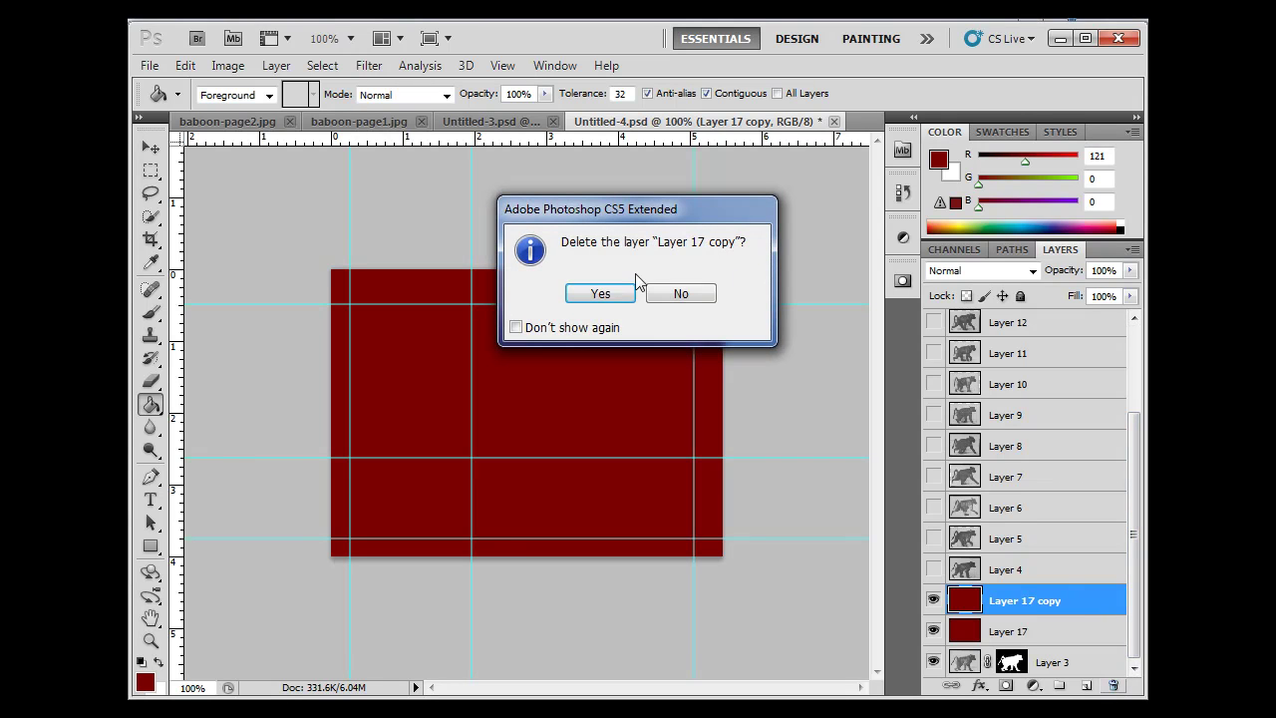
{"action": "left_click", "coordinate": [601, 294]}
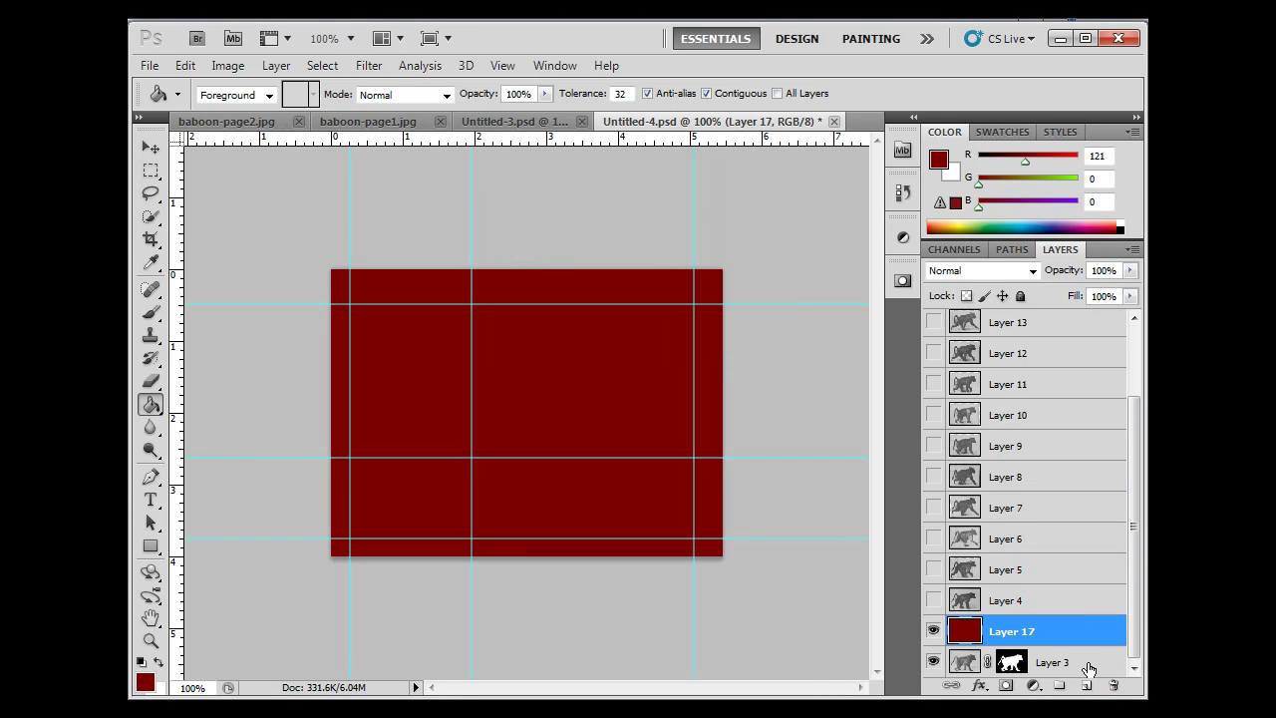
{"action": "left_click_drag", "start_coordinate": [1091, 660], "coordinate": [1093, 615]}
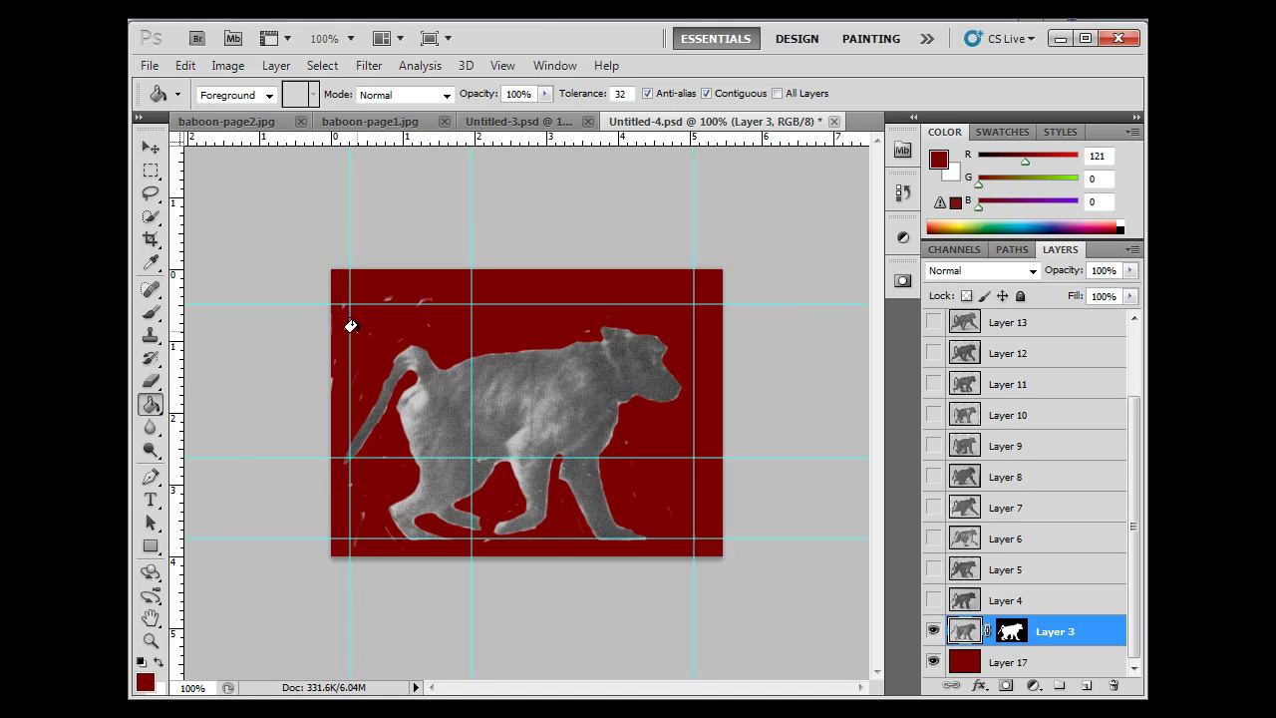
Paint black at brush size 20 on Layer 3's mask over the light specks near the left edge.
{"action": "left_click", "coordinate": [149, 315]}
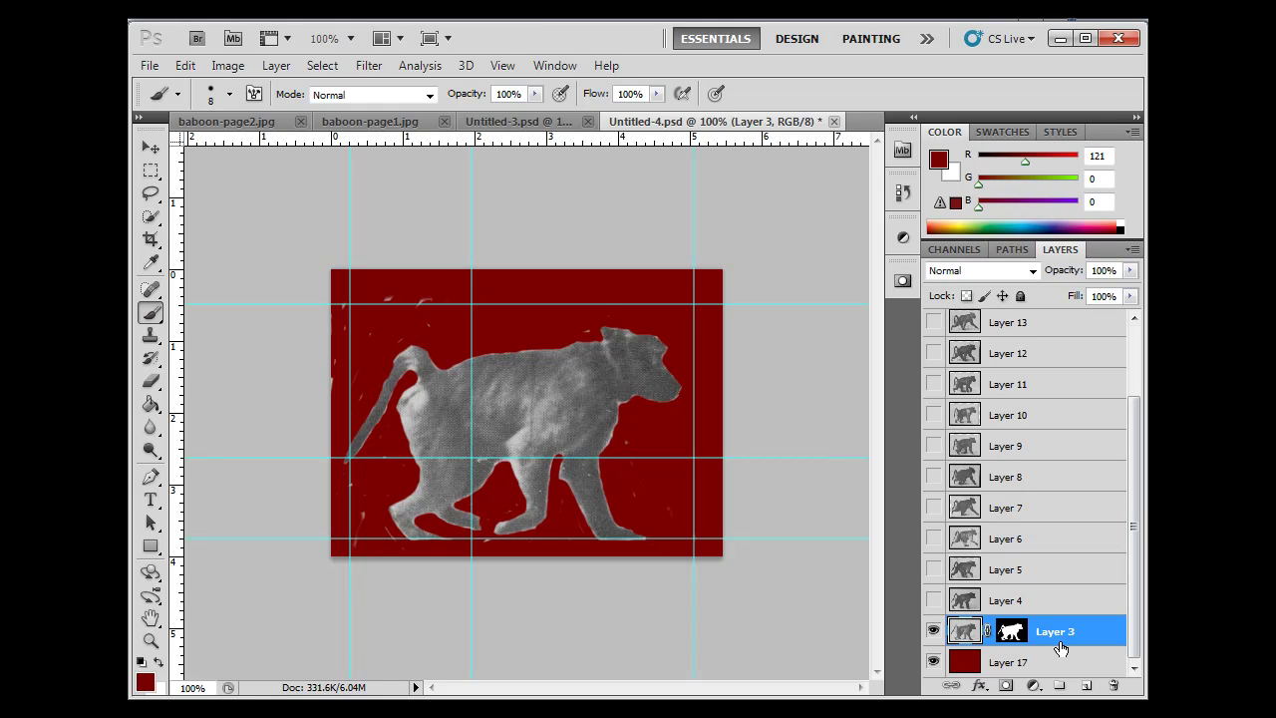
{"action": "left_click", "coordinate": [141, 662]}
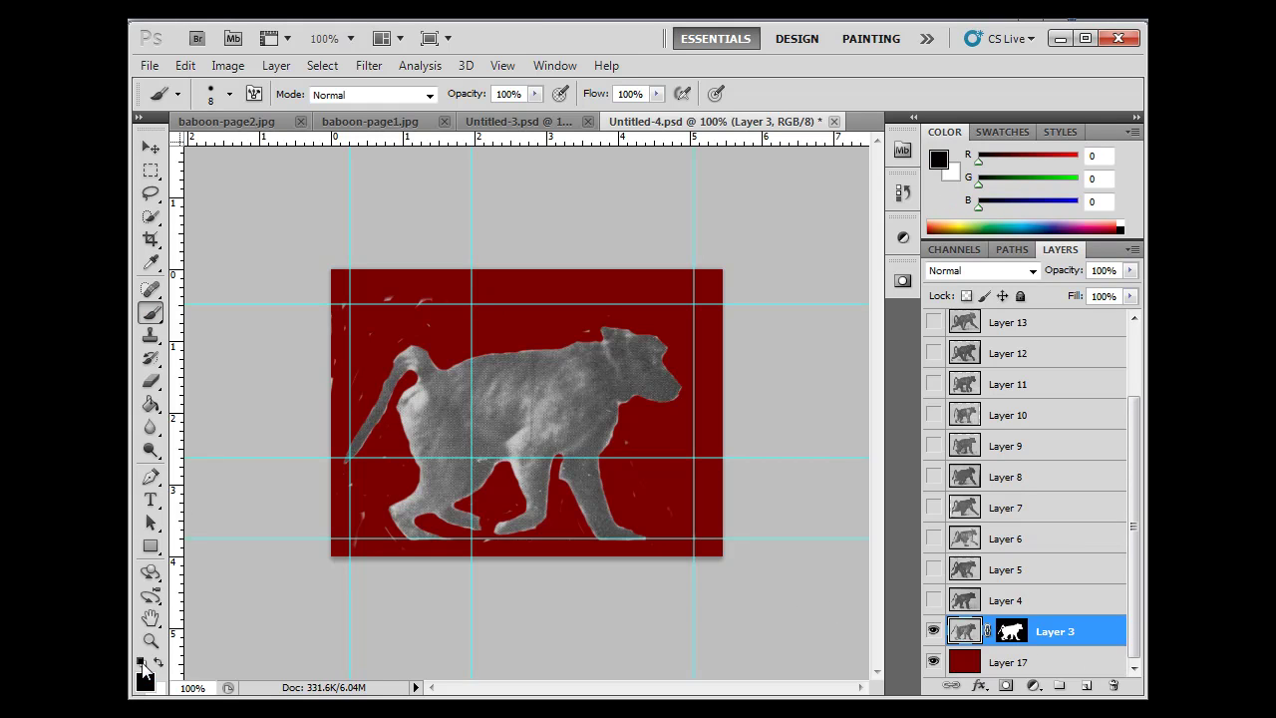
{"action": "left_click", "coordinate": [1013, 632]}
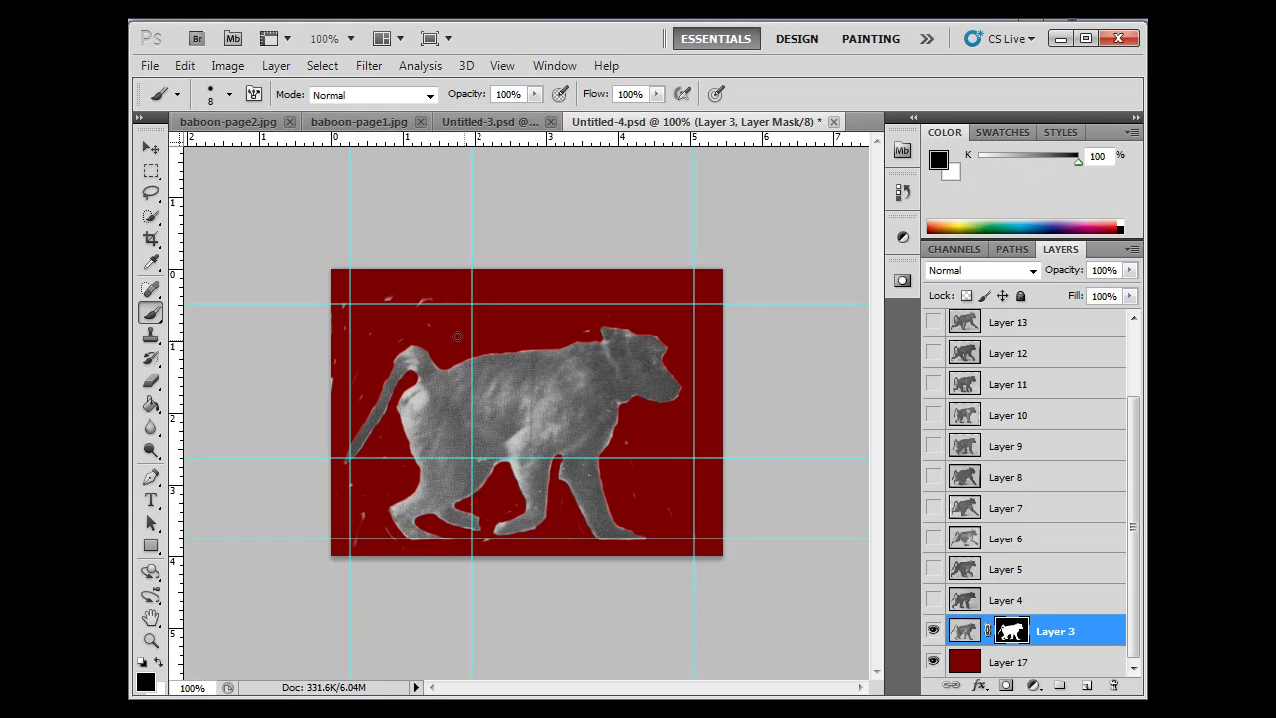
{"action": "key", "text": "bracketright"}
{"action": "left_click", "coordinate": [389, 297]}
{"action": "mouse_move", "coordinate": [345, 305]}
{"action": "left_mouse_down"}
{"action": "mouse_move", "coordinate": [335, 299]}
{"action": "mouse_move", "coordinate": [333, 405]}
{"action": "left_mouse_up"}
In the mask-only view, paint out lower-left specks, then fill between the hind legs at brush size 9.
{"action": "left_click", "coordinate": [1012, 639], "text": "alt"}
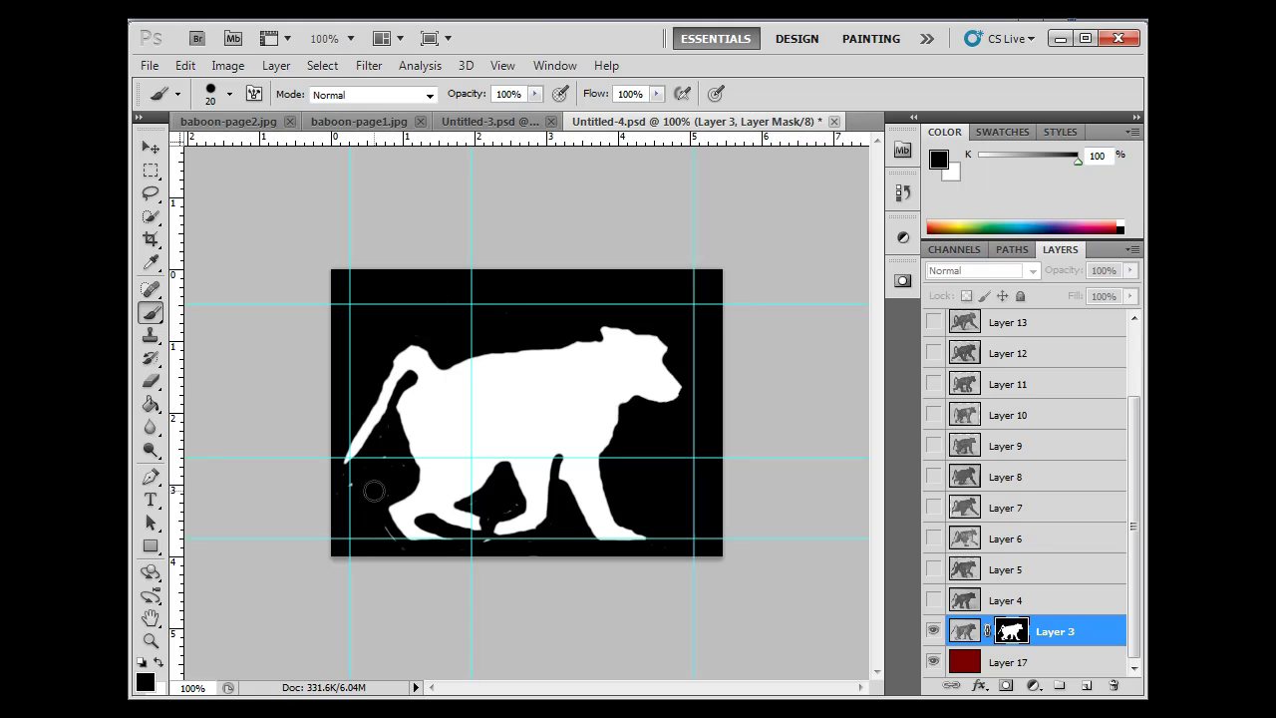
{"action": "left_click_drag", "start_coordinate": [374, 490], "coordinate": [345, 489]}
{"action": "key", "text": "bracketleft"}
{"action": "key", "text": "bracketleft"}
{"action": "left_click_drag", "start_coordinate": [492, 519], "coordinate": [478, 503]}
Return to the composite view, switching the painting colour to white and back to black while checking the tail.
{"action": "key", "text": "ctrl+2"}
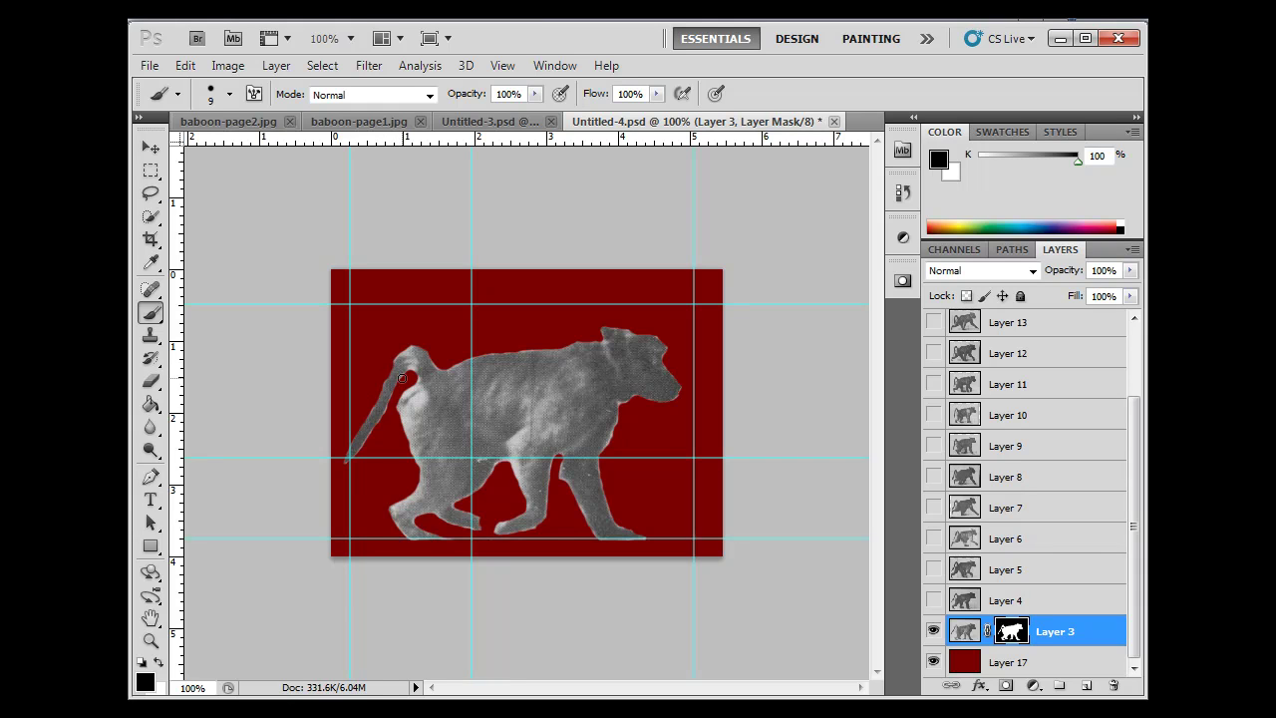
{"action": "left_click", "coordinate": [158, 650]}
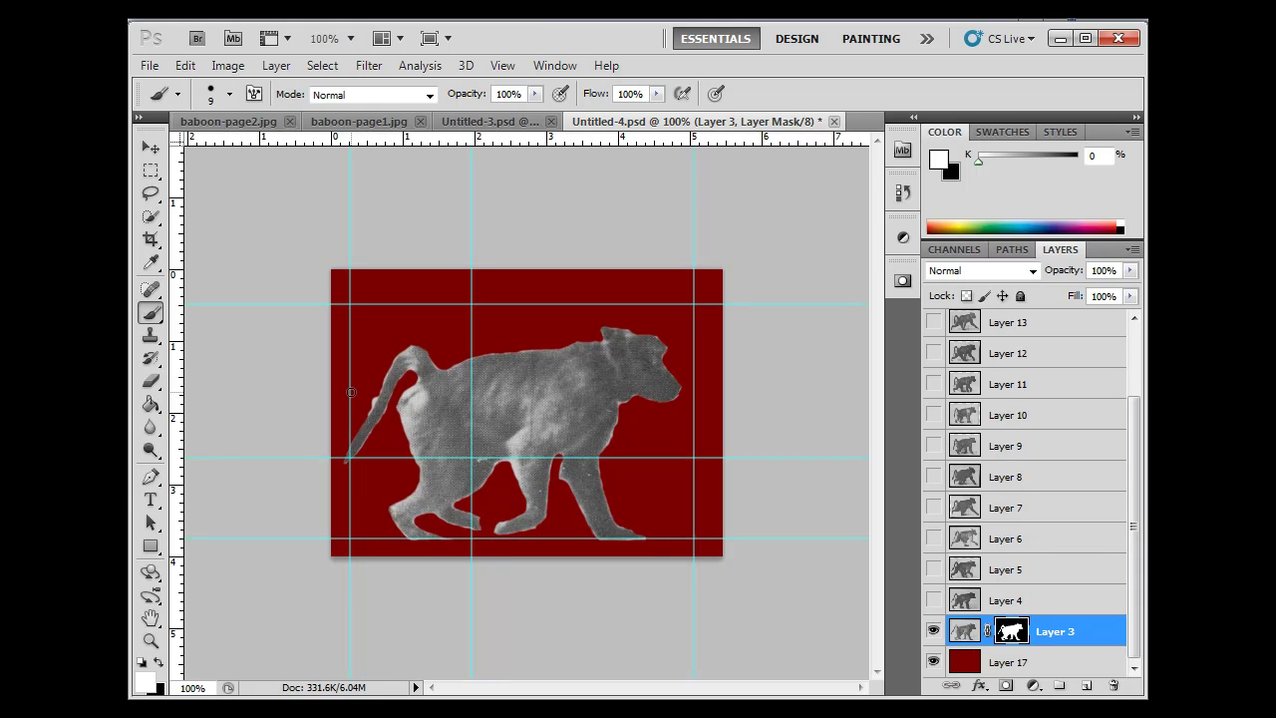
{"action": "key", "text": "x"}
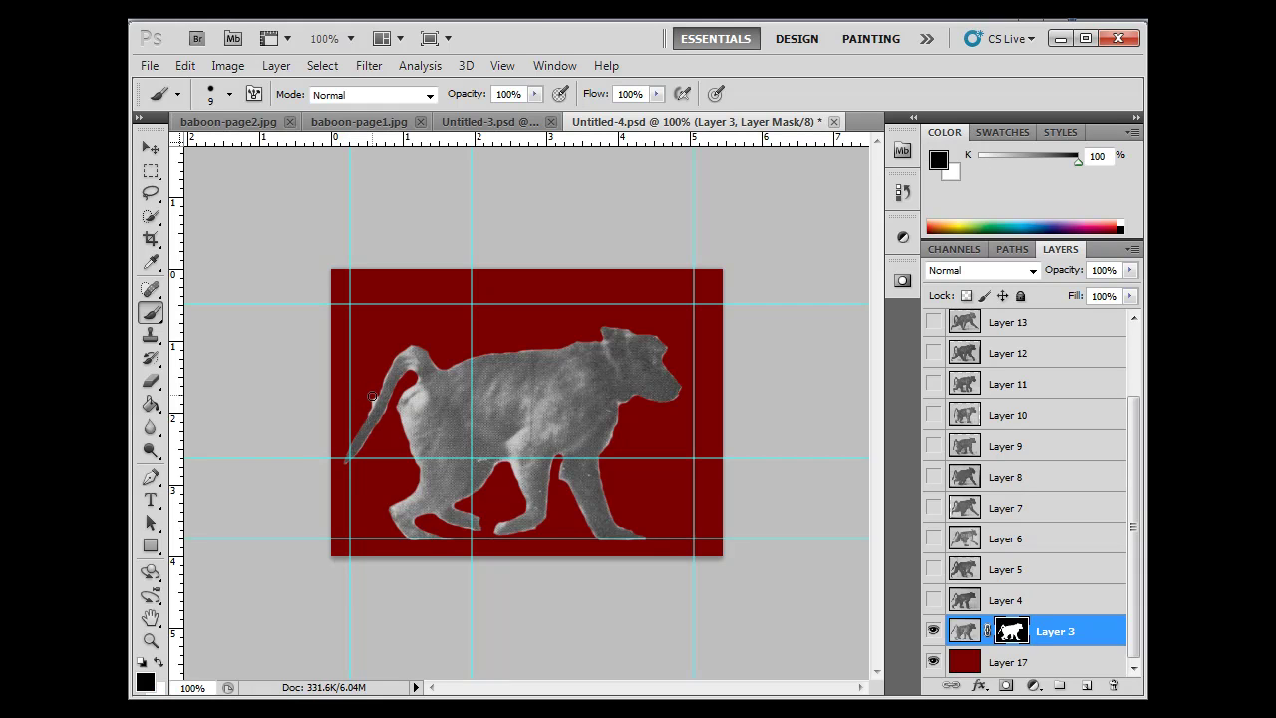